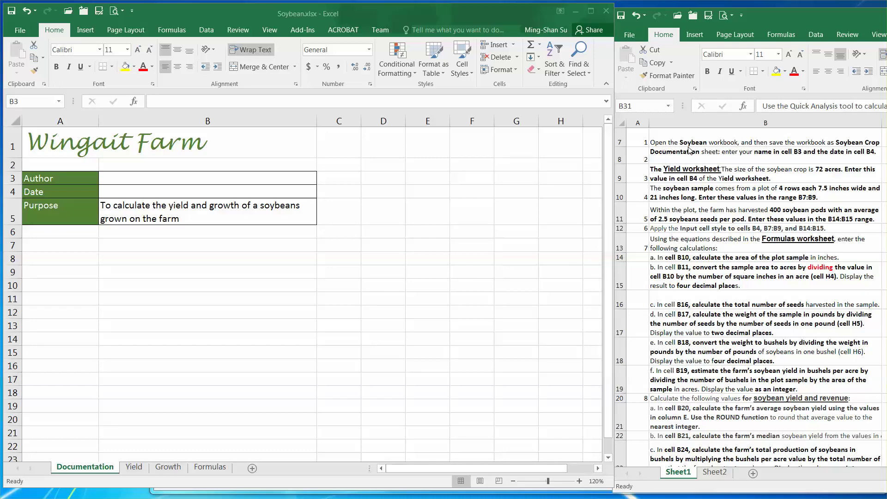
- Save the Soybean workbook as 'Soybean Crop' in the Homework07 folder
{"action": "left_click", "coordinate": [702, 143]}
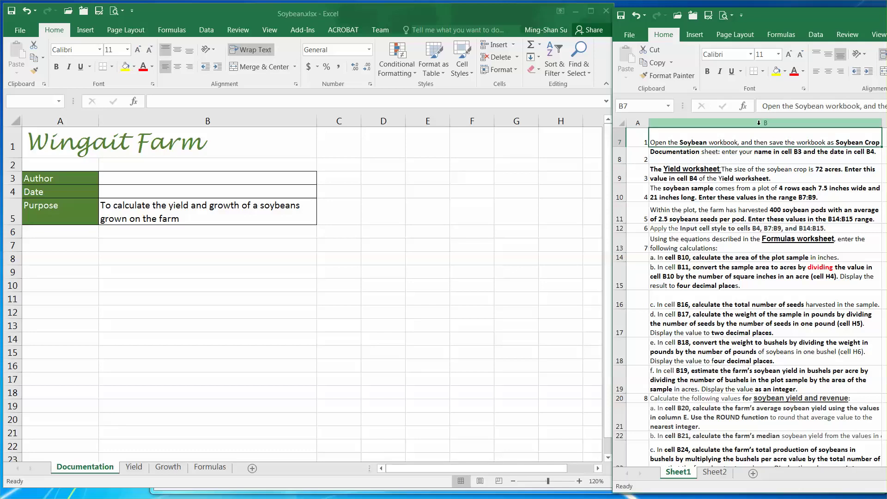
{"action": "left_click", "coordinate": [257, 19]}
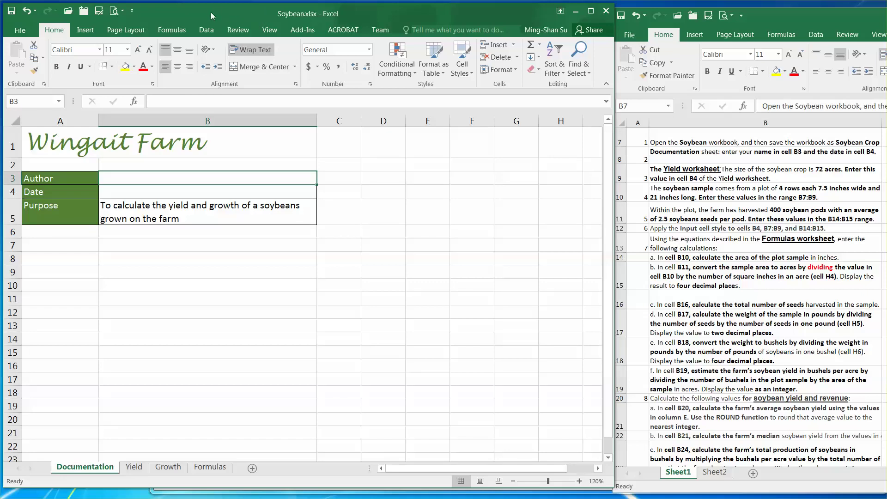
{"action": "left_click", "coordinate": [100, 12]}
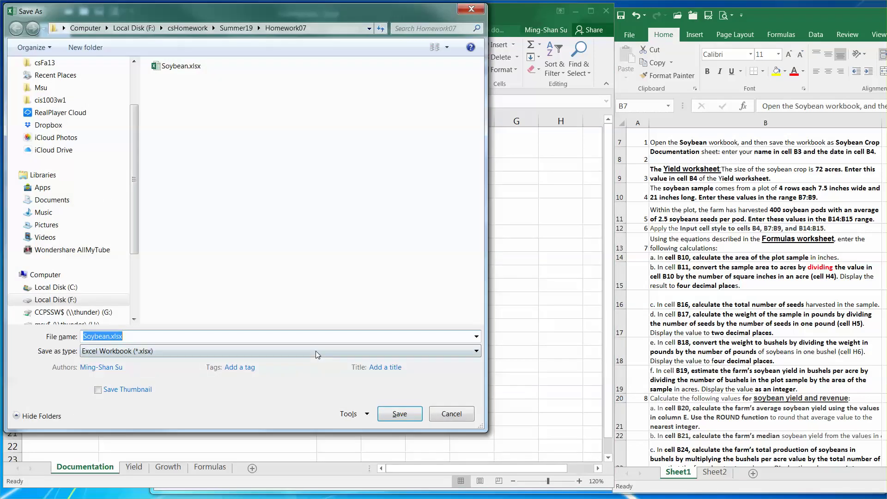
{"action": "left_click", "coordinate": [110, 338]}
{"action": "type", "text": "Crop"}
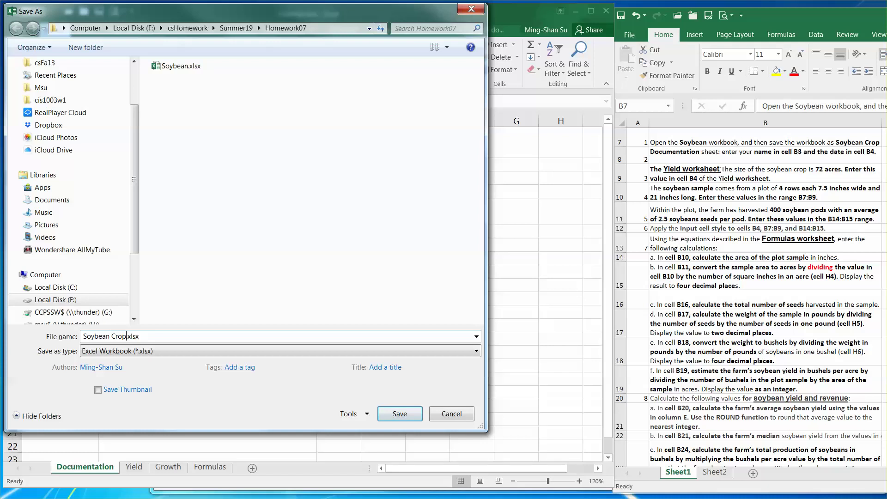
{"action": "left_click", "coordinate": [400, 415]}
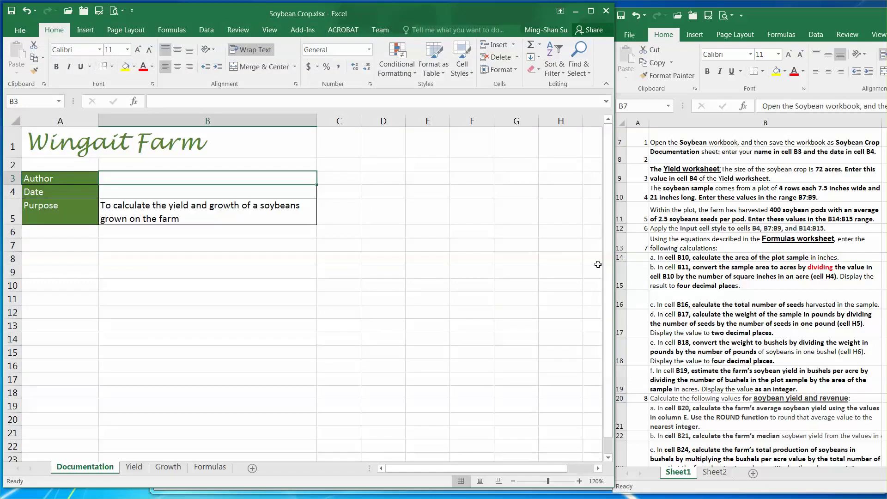
- On the Documentation sheet, enter the author's name in B3 and the date 7/3/2019 in B4
{"action": "left_click", "coordinate": [680, 151]}
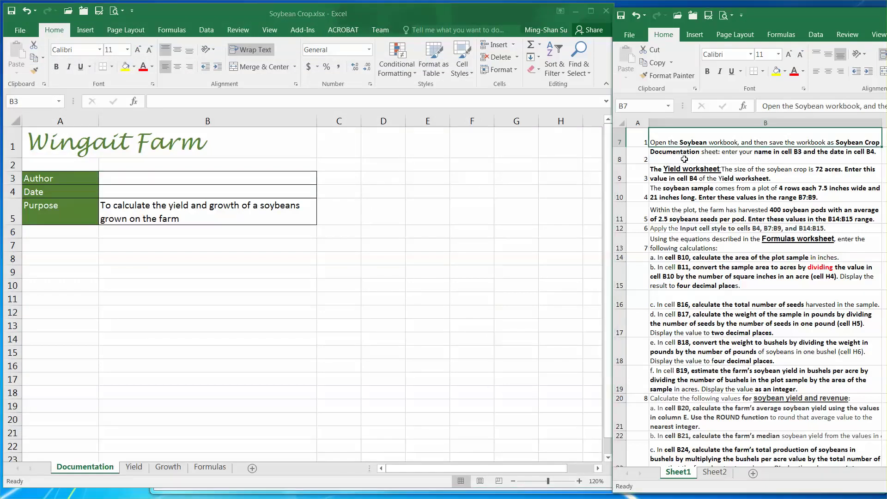
{"action": "left_click", "coordinate": [684, 159]}
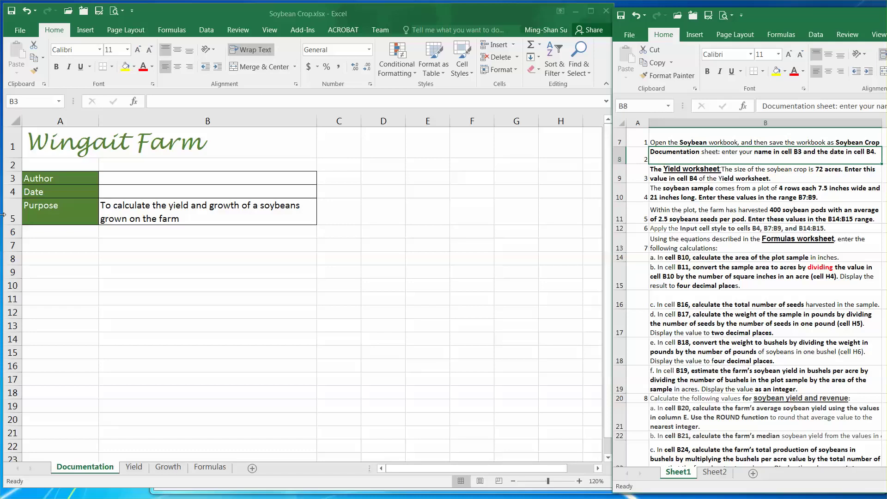
{"action": "left_click", "coordinate": [208, 175]}
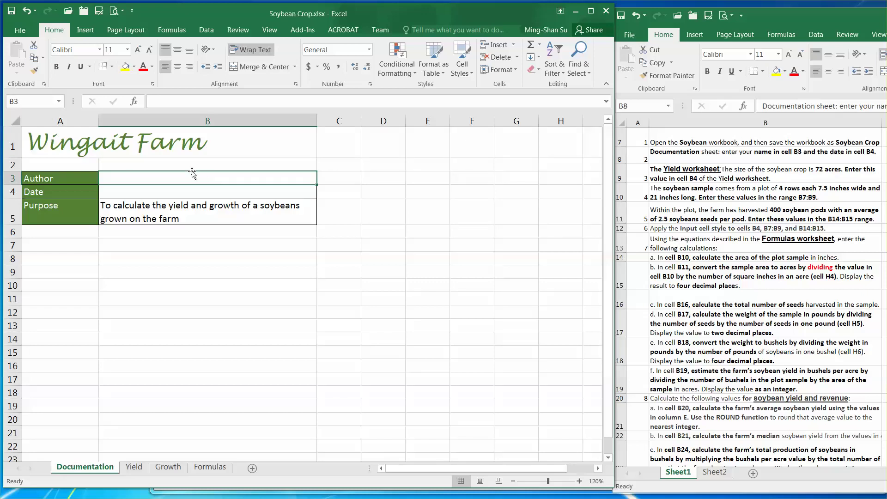
{"action": "left_click", "coordinate": [187, 101]}
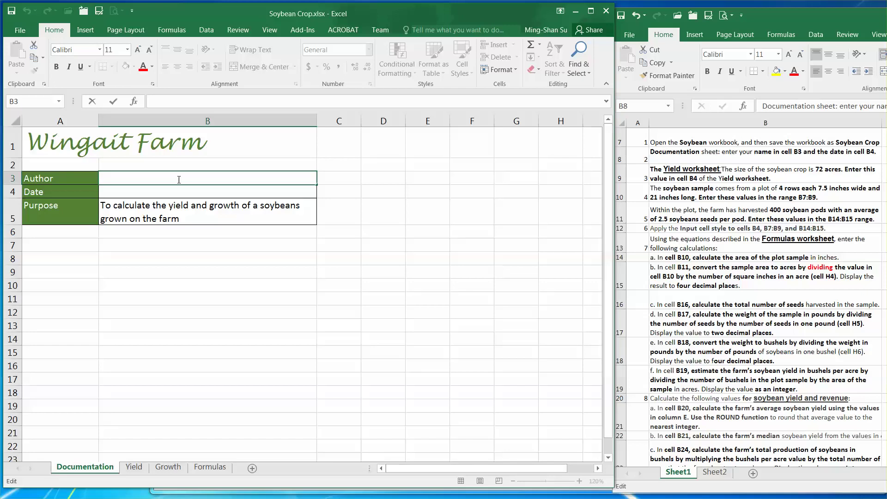
{"action": "type", "text": "John Doe"}
{"action": "left_click", "coordinate": [157, 194]}
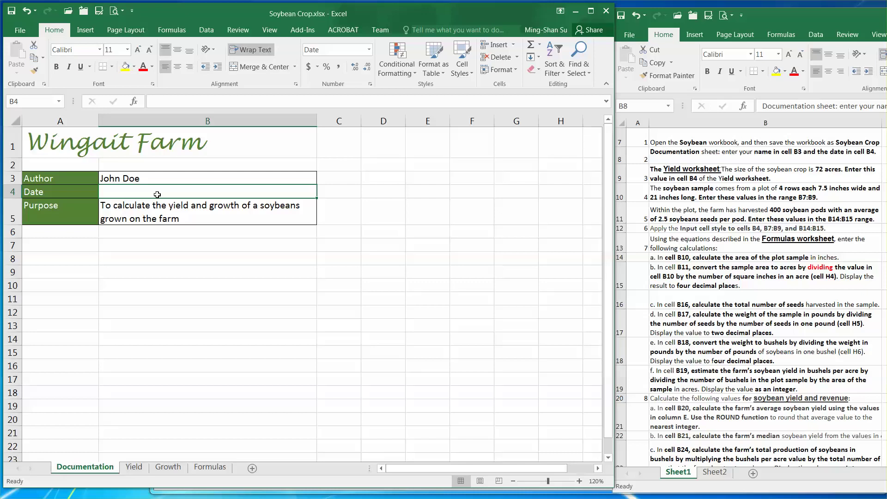
{"action": "type", "text": "Ju"}
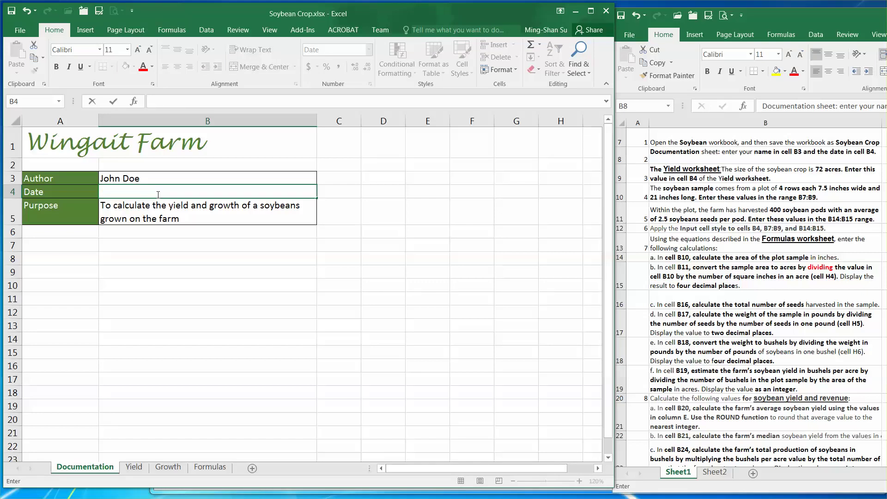
{"action": "type", "text": "7/03/2019"}
{"action": "left_click", "coordinate": [371, 308]}
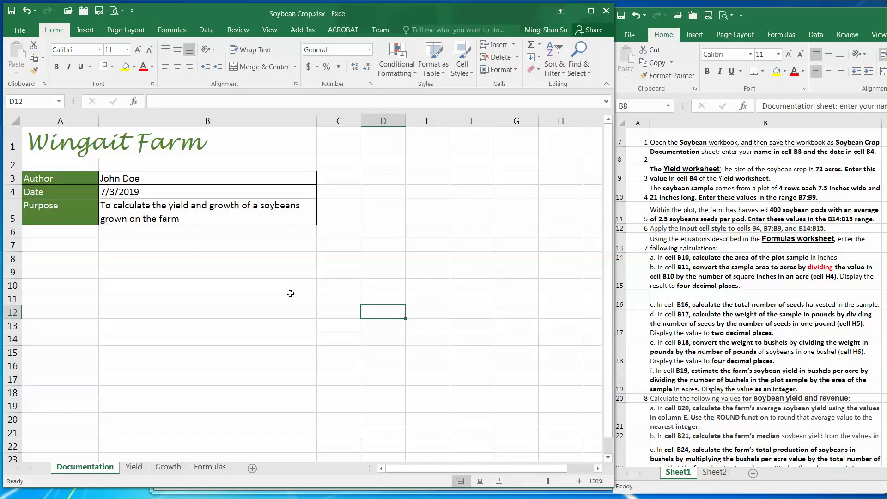
{"action": "left_click", "coordinate": [739, 188]}
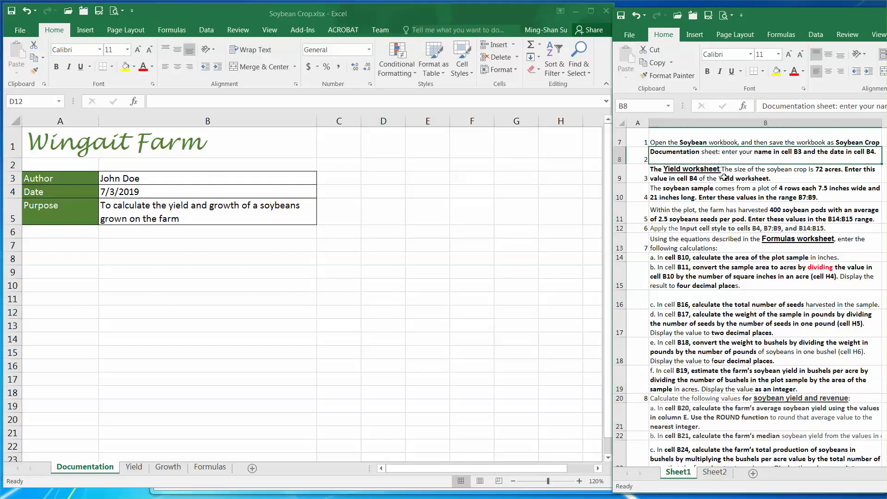
- On the Yield sheet, enter 72 as the Total Soybean Crop acres in cell B4
{"action": "left_click", "coordinate": [663, 175]}
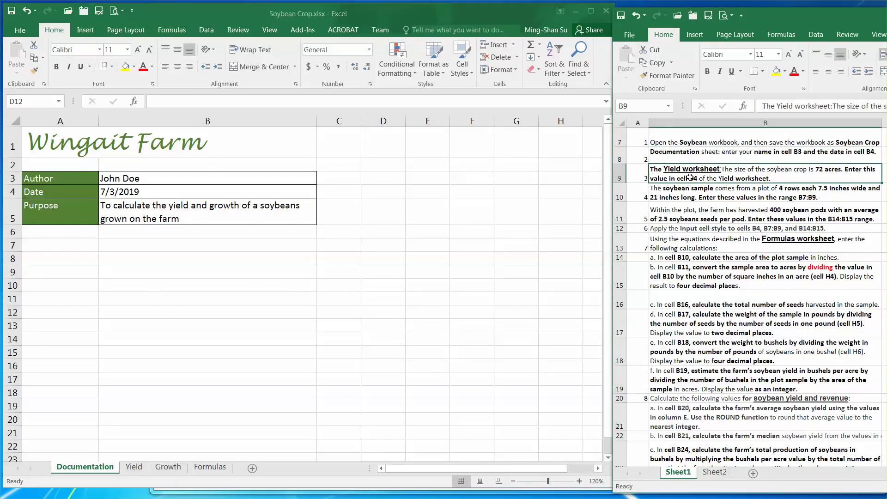
{"action": "left_click", "coordinate": [135, 467]}
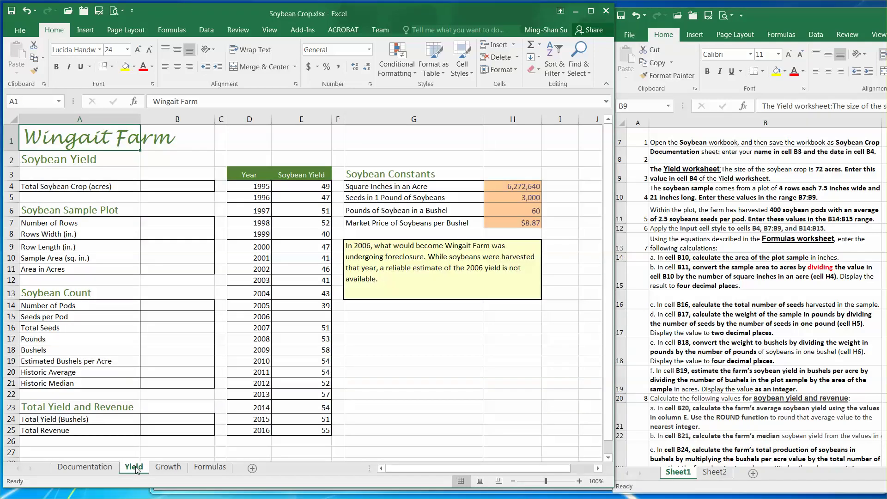
{"action": "left_click", "coordinate": [188, 190]}
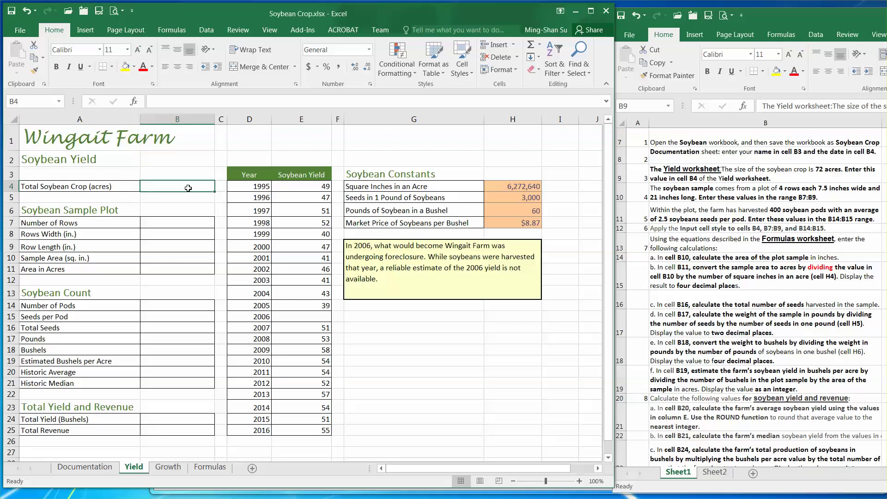
{"action": "left_click", "coordinate": [29, 98]}
{"action": "left_click", "coordinate": [181, 185]}
{"action": "type", "text": "72"}
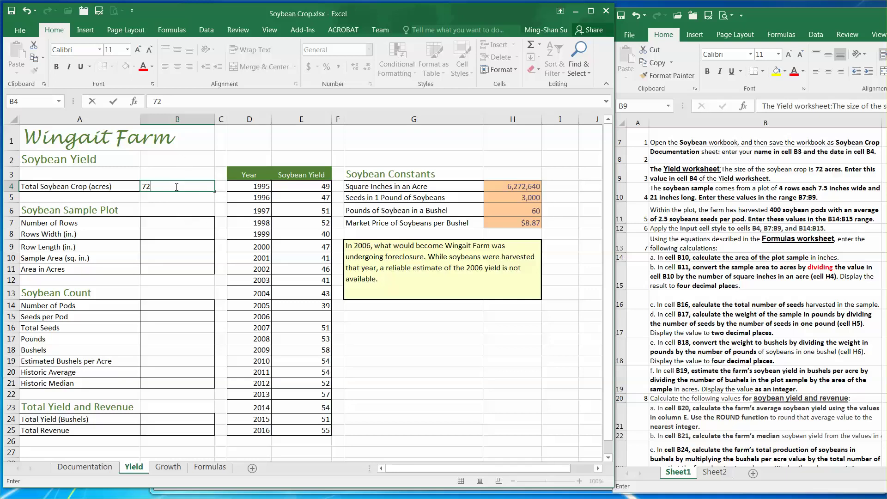
{"action": "key", "text": "Return"}
{"action": "left_click", "coordinate": [709, 181]}
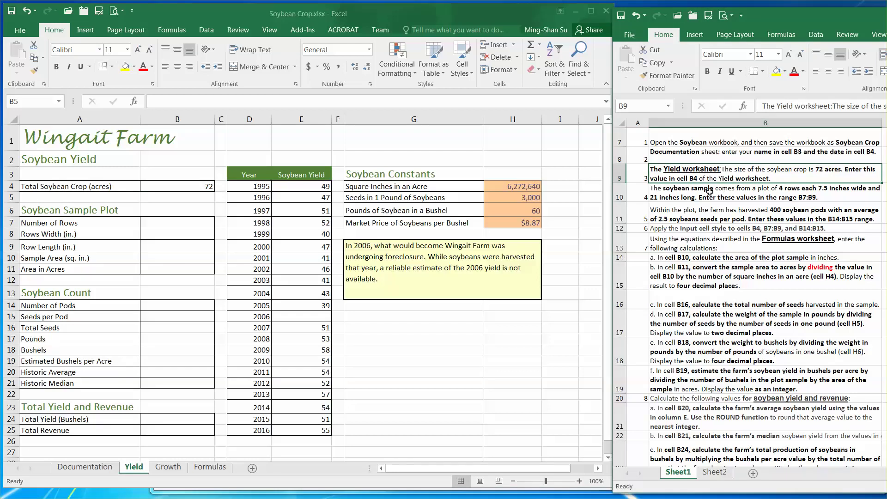
{"action": "left_click", "coordinate": [708, 194]}
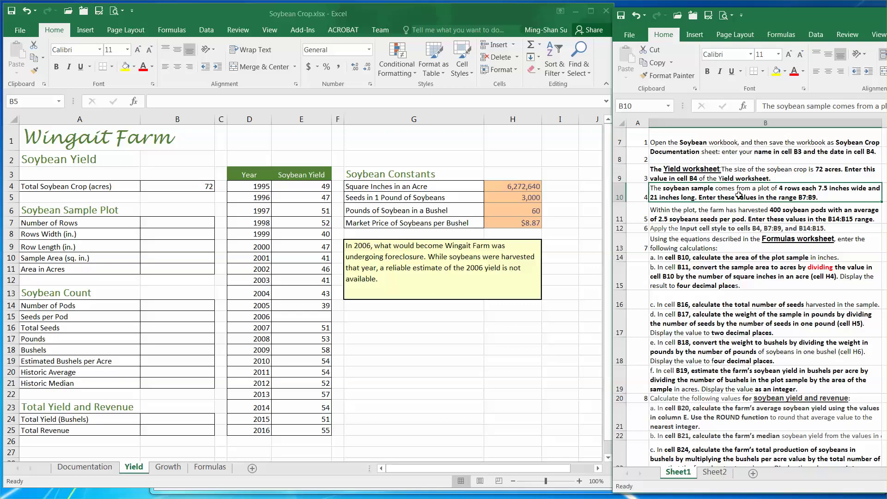
{"action": "left_click", "coordinate": [169, 222]}
{"action": "left_click", "coordinate": [174, 222]}
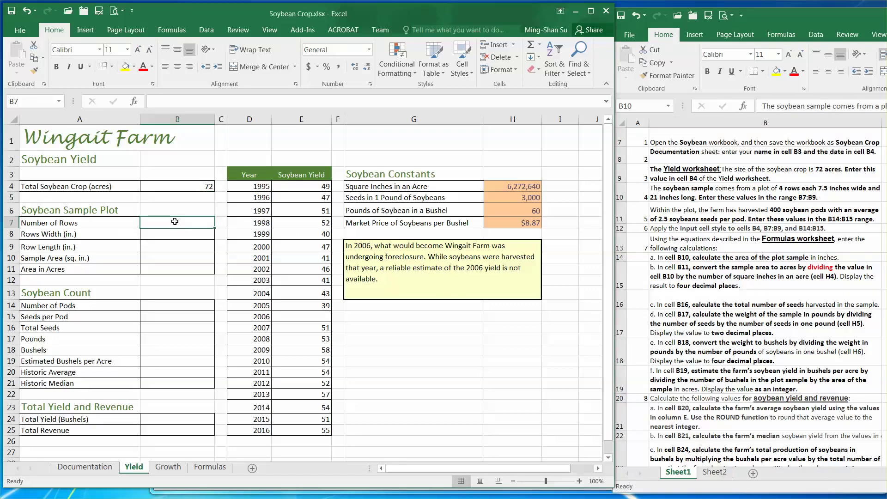
{"action": "type", "text": "4"}
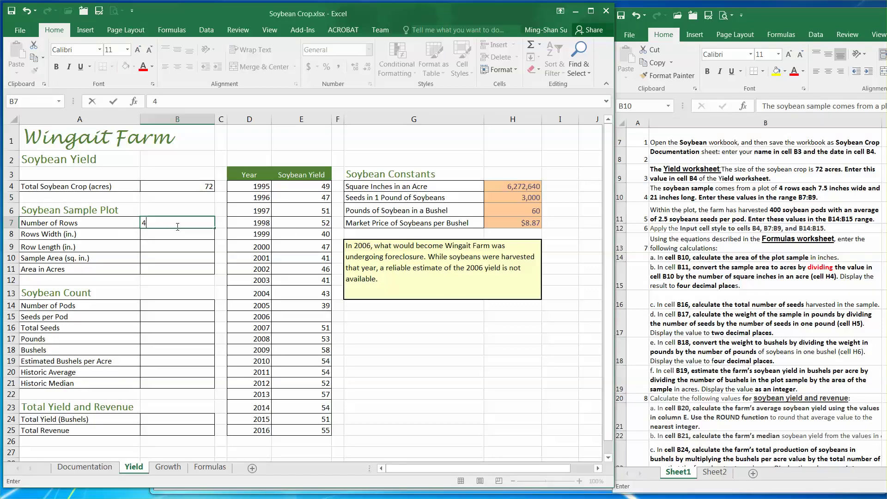
{"action": "left_click", "coordinate": [177, 233]}
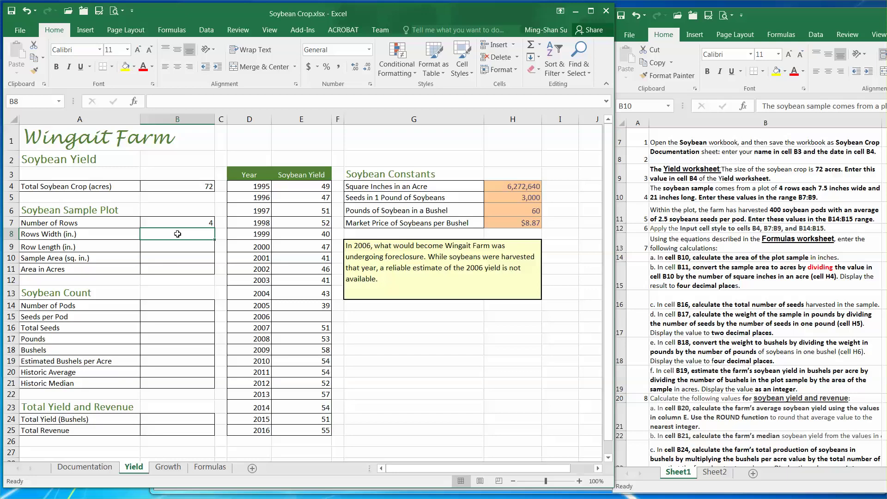
{"action": "type", "text": "7."}
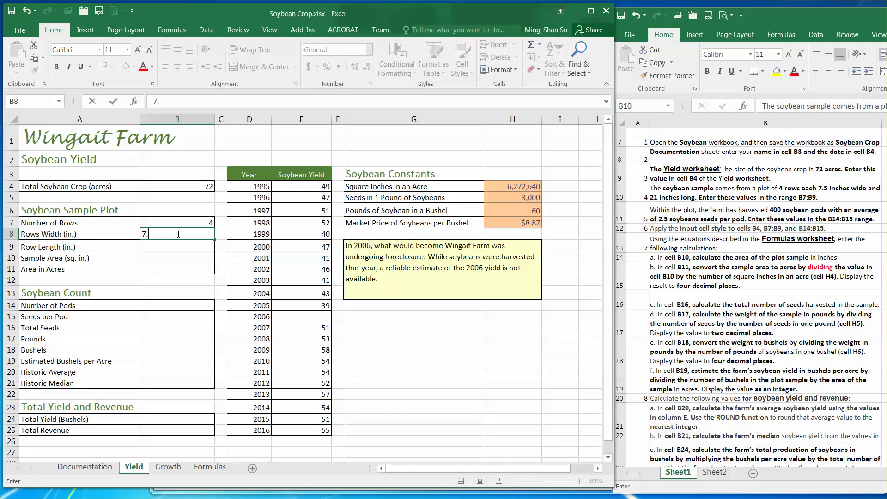
{"action": "type", "text": "5"}
{"action": "key", "text": "Return"}
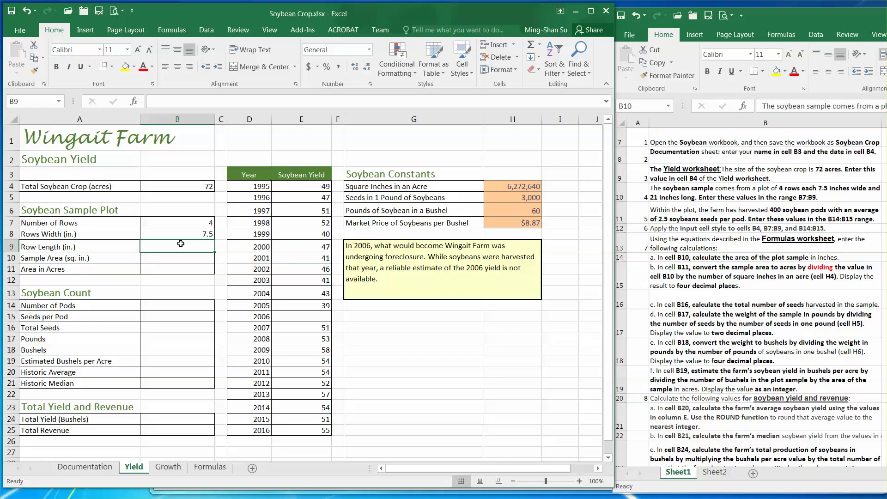
{"action": "type", "text": "21"}
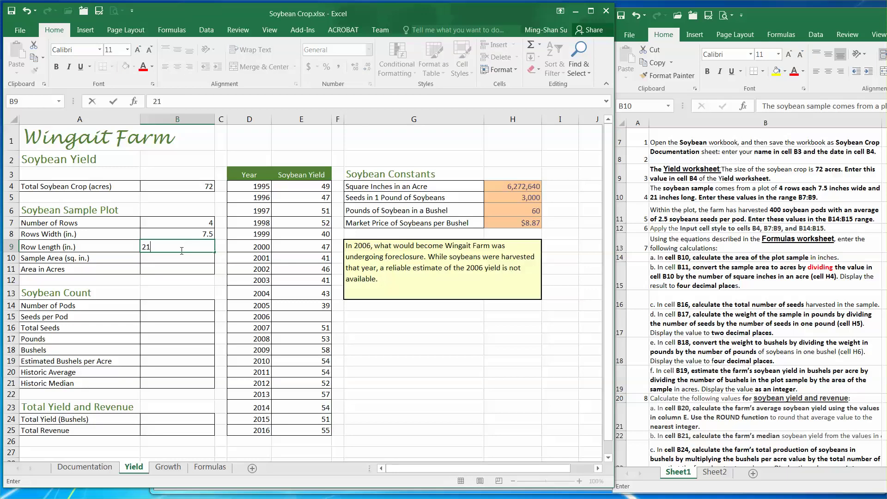
{"action": "key", "text": "Return"}
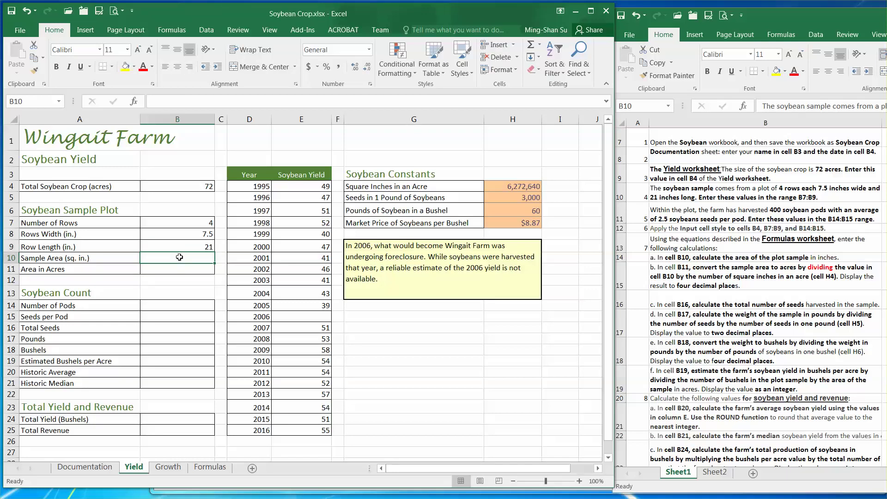
{"action": "left_click", "coordinate": [771, 217]}
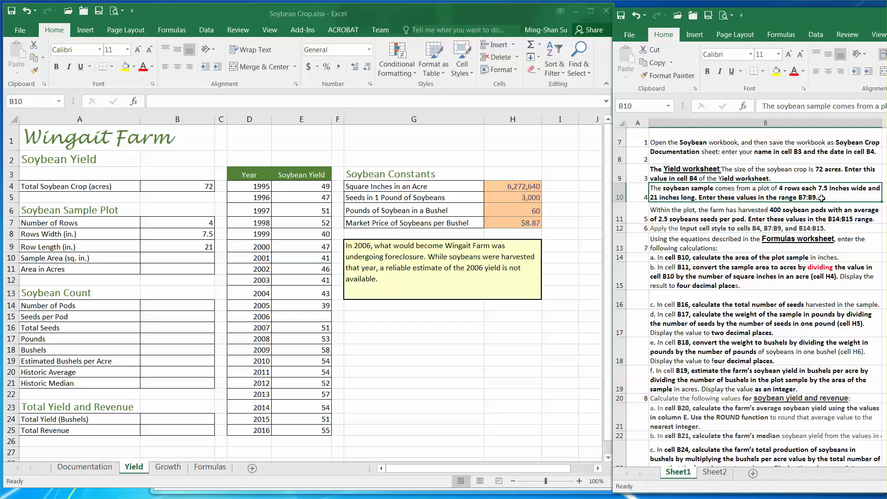
{"action": "left_click", "coordinate": [192, 222]}
{"action": "left_click", "coordinate": [190, 222]}
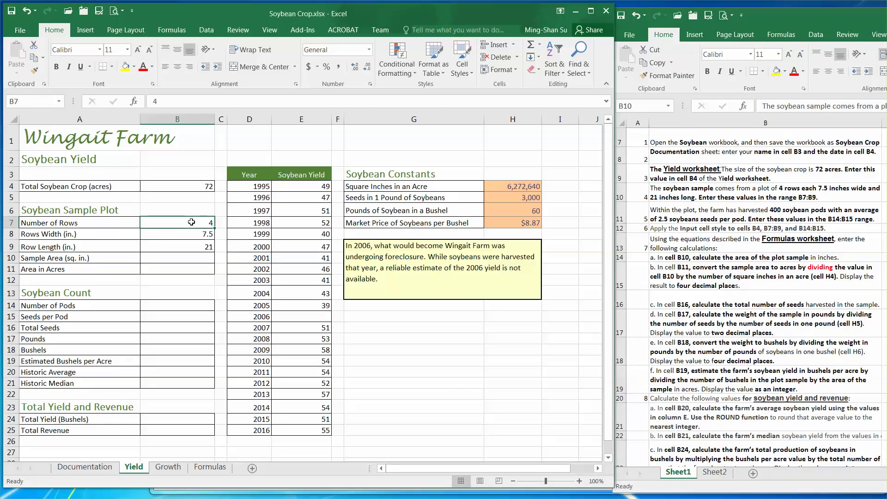
{"action": "left_click", "coordinate": [193, 234]}
{"action": "left_click", "coordinate": [196, 249]}
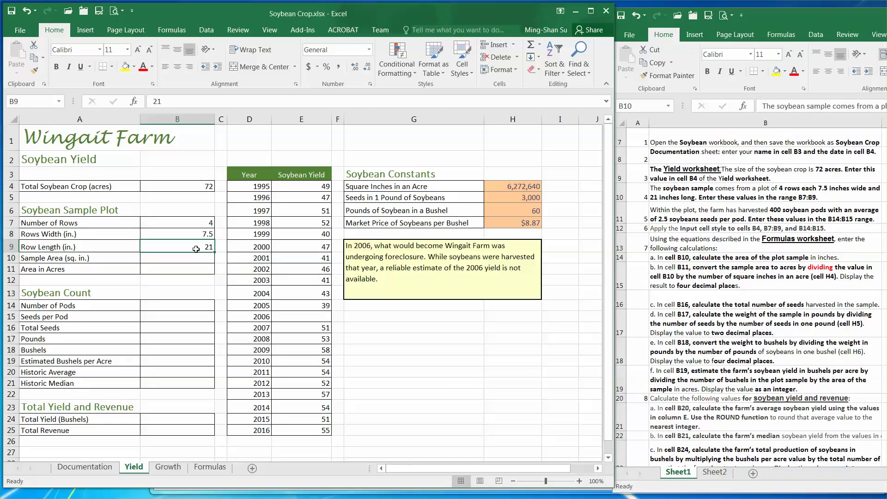
{"action": "left_click", "coordinate": [790, 232]}
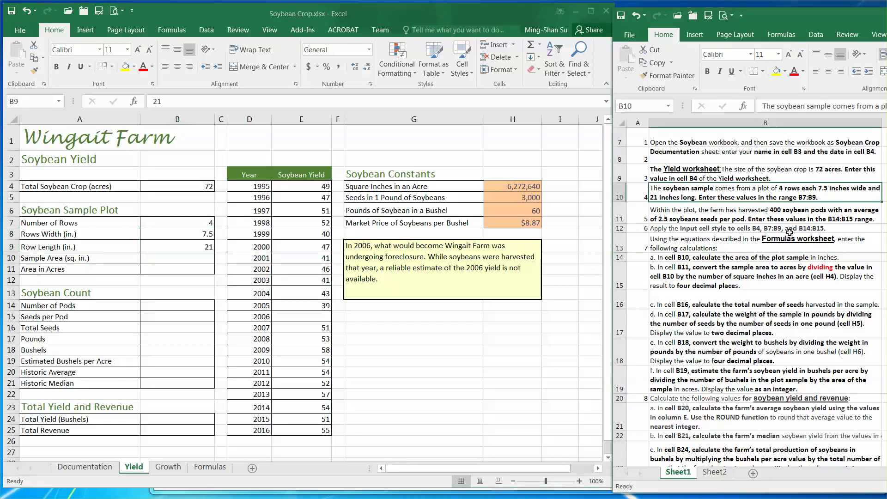
{"action": "left_click", "coordinate": [705, 229]}
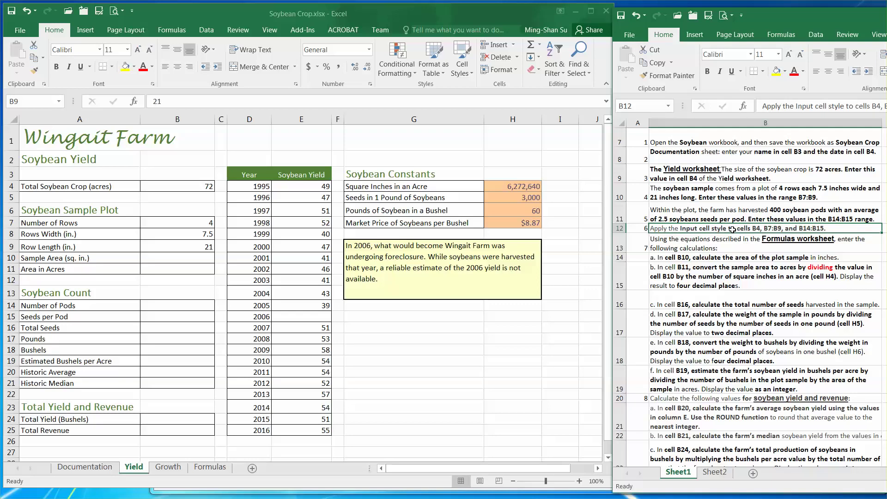
- Apply the Input cell style to B4 and to the sample plot cells B7:B9
{"action": "left_click", "coordinate": [188, 189]}
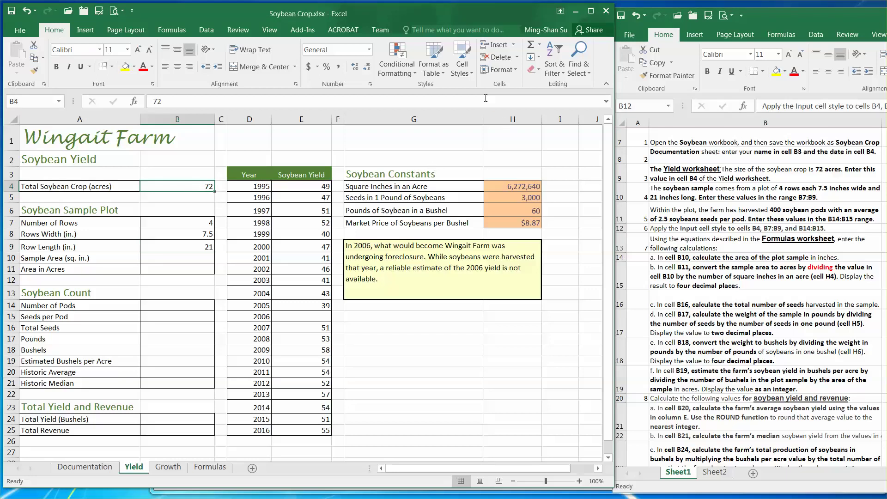
{"action": "left_click", "coordinate": [472, 73]}
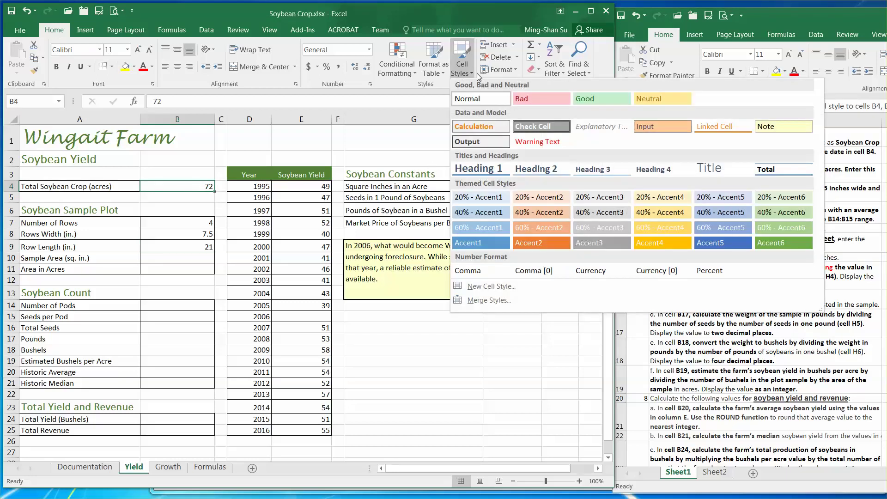
{"action": "left_click", "coordinate": [664, 126]}
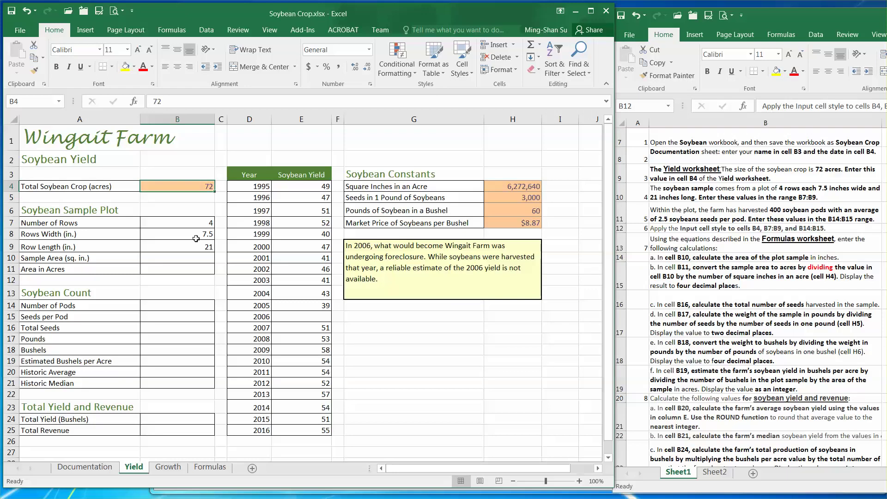
{"action": "left_click_drag", "start_coordinate": [182, 224], "coordinate": [183, 243]}
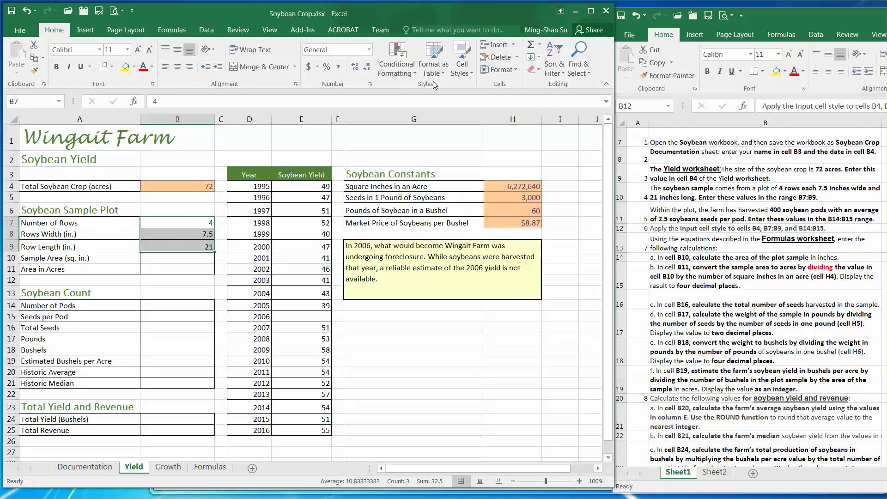
{"action": "left_click", "coordinate": [470, 76]}
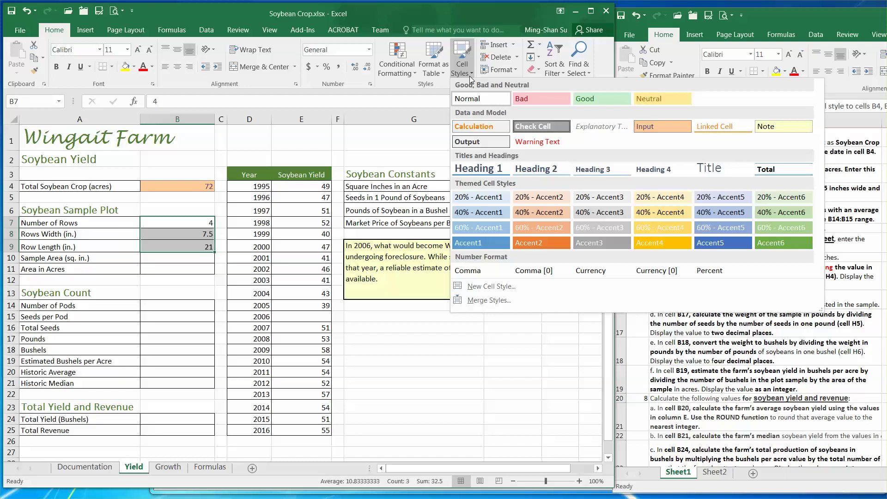
{"action": "left_click", "coordinate": [664, 126]}
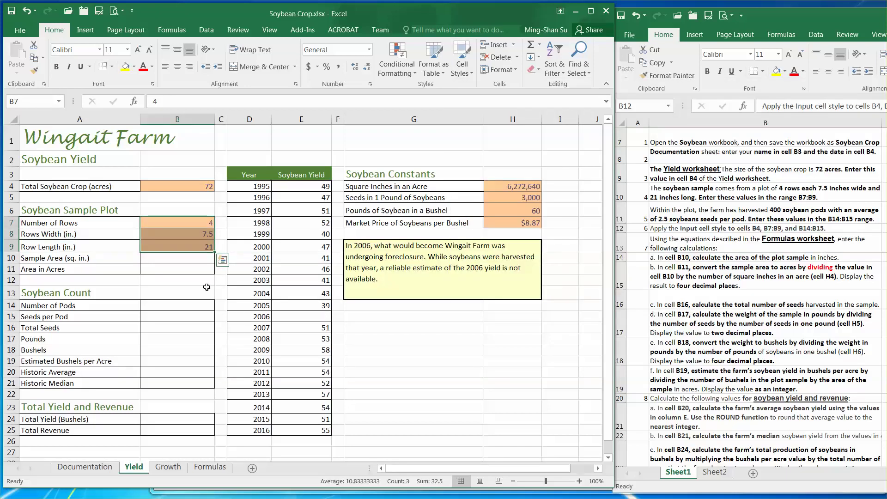
{"action": "left_click", "coordinate": [189, 259]}
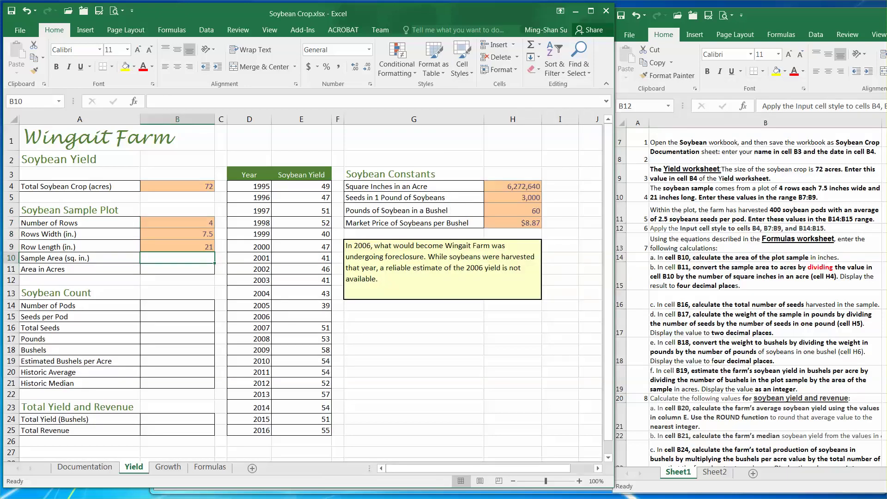
{"action": "key", "text": "alt+Tab"}
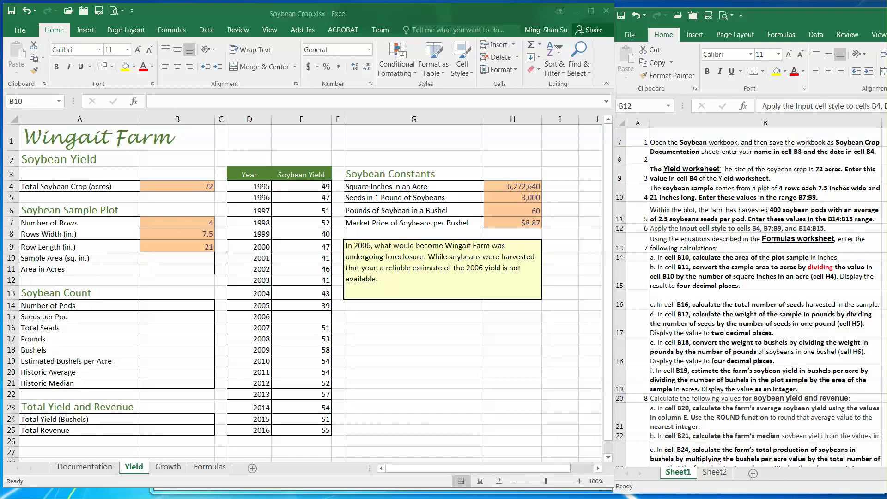
- Read the calculation instructions and view the area = rows * length * width equation on the Formulas sheet
{"action": "left_click", "coordinate": [788, 229]}
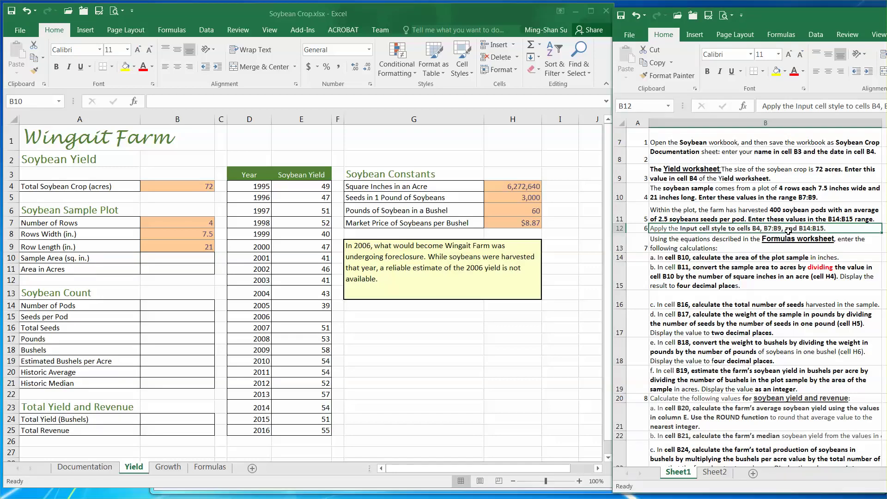
{"action": "left_click", "coordinate": [697, 247]}
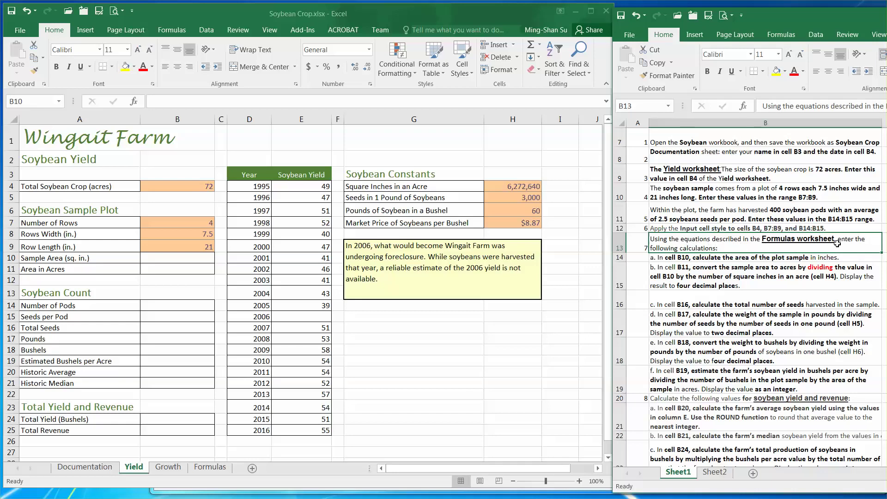
{"action": "left_click", "coordinate": [224, 469]}
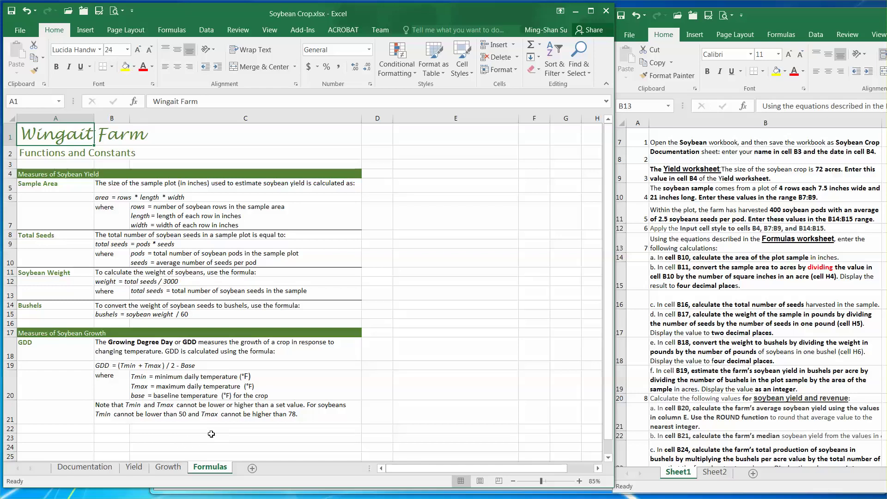
- Review the B10 area instruction and Formulas sheet equation, then return to Yield cell B10
{"action": "left_click", "coordinate": [134, 468]}
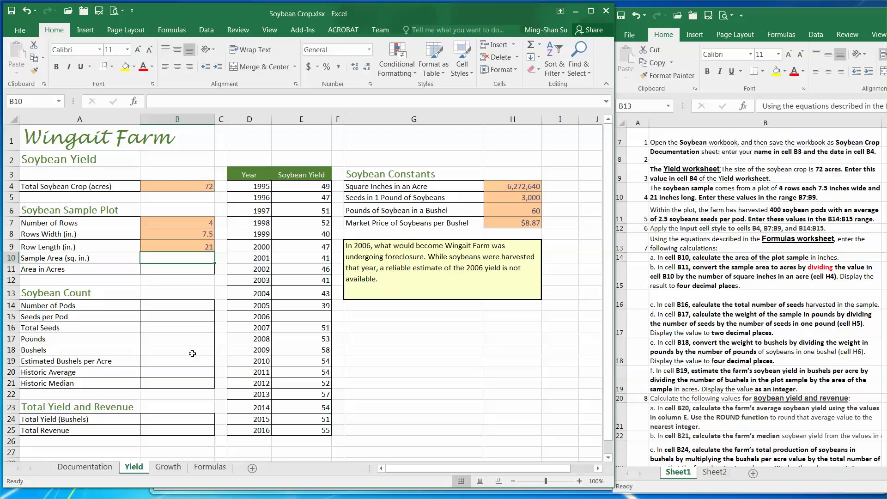
{"action": "left_click", "coordinate": [701, 241]}
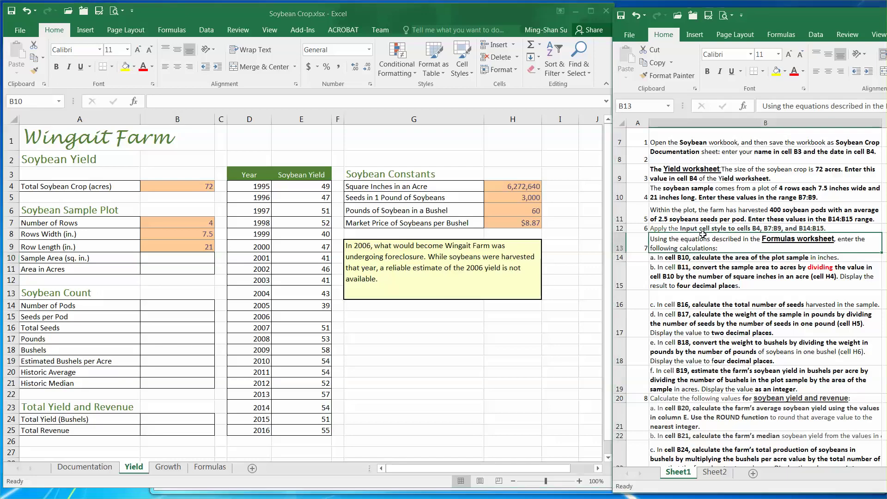
{"action": "left_click", "coordinate": [695, 260]}
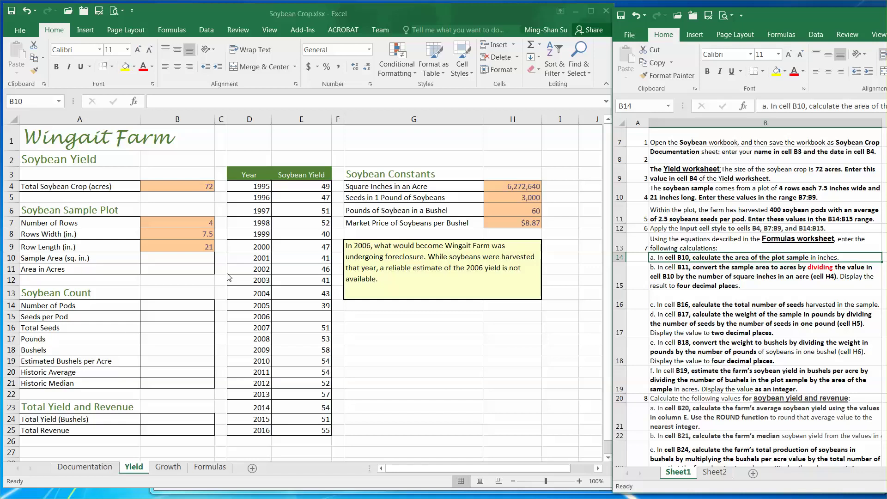
{"action": "left_click", "coordinate": [179, 257]}
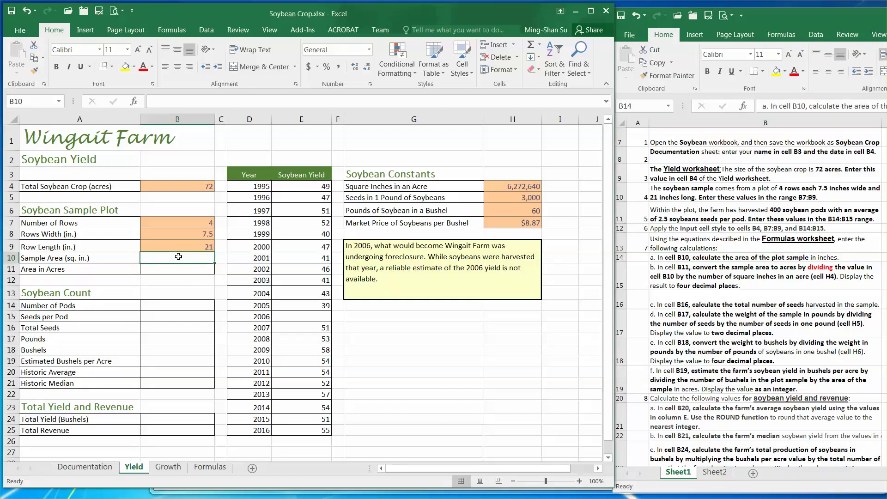
{"action": "left_click", "coordinate": [217, 472]}
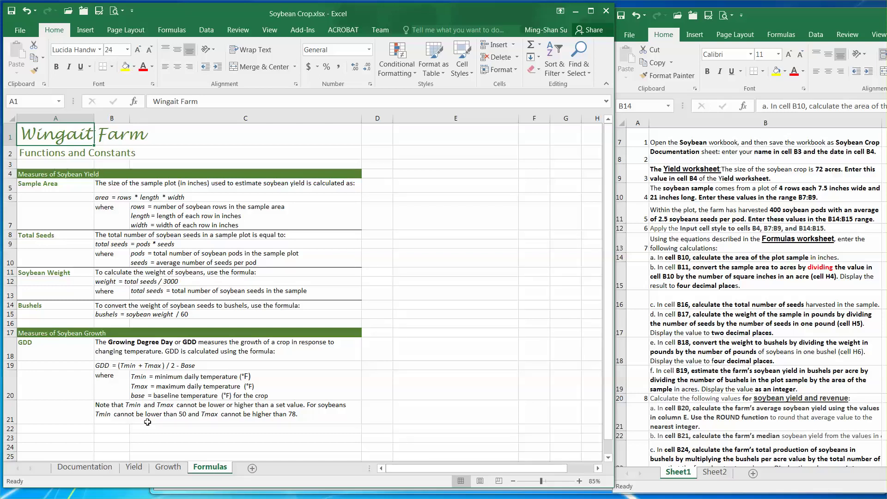
{"action": "left_click", "coordinate": [137, 470]}
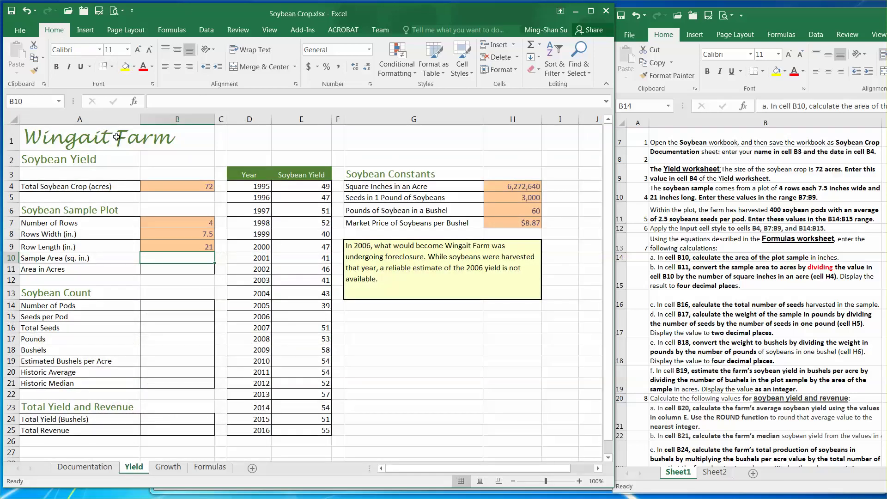
{"action": "left_click", "coordinate": [161, 99]}
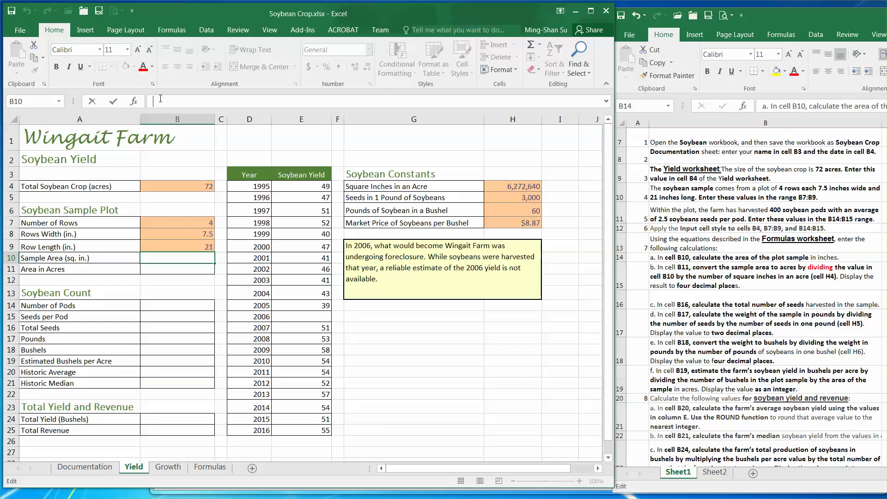
- Enter =B7*B8*B9 in B10 so the sample area calculates to 630 sq. in
{"action": "type", "text": "="}
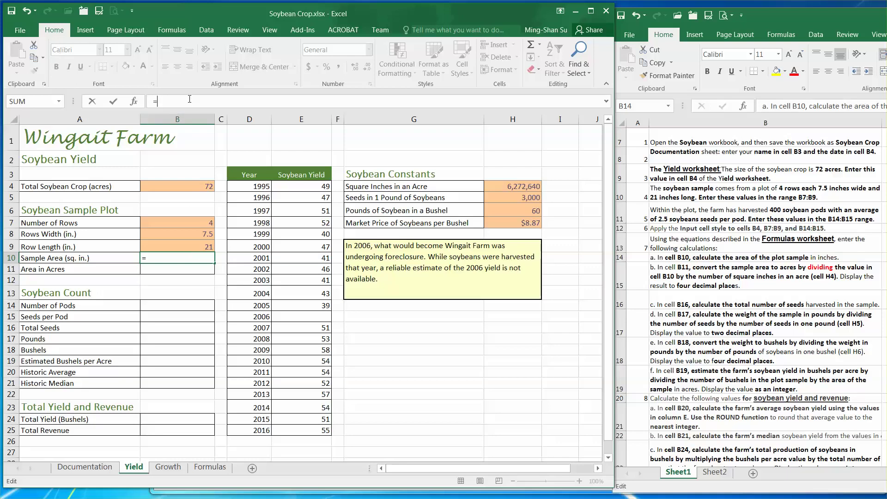
{"action": "type", "text": "b"}
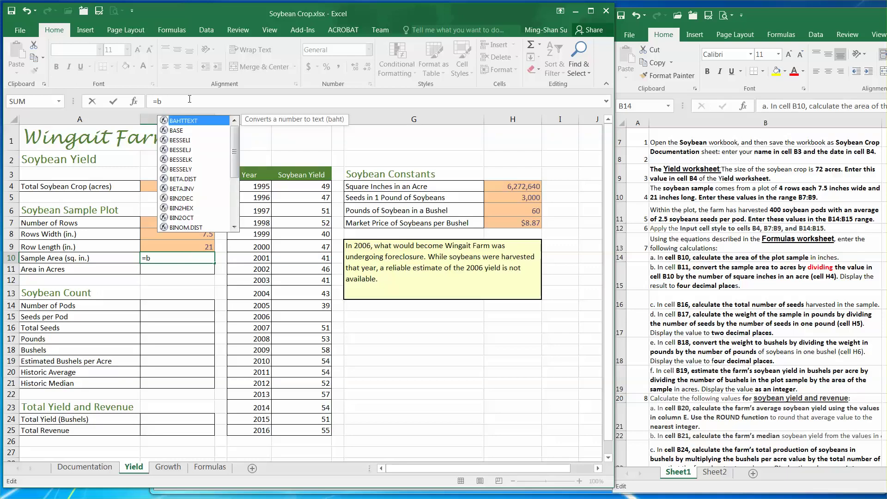
{"action": "key", "text": "BackSpace"}
{"action": "type", "text": "B7"}
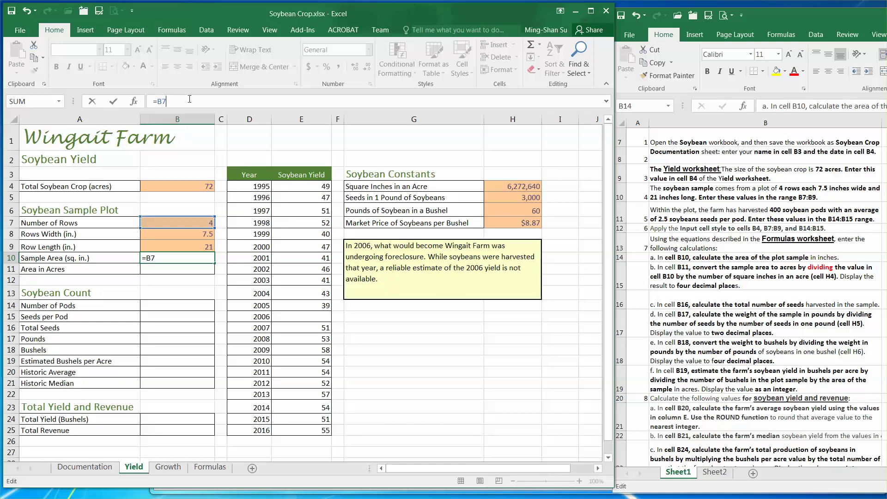
{"action": "type", "text": "*B"}
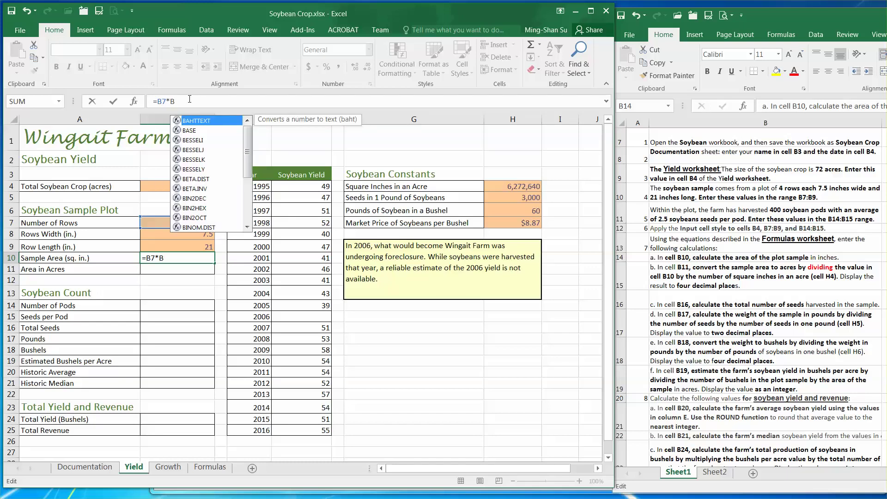
{"action": "type", "text": "8*B"}
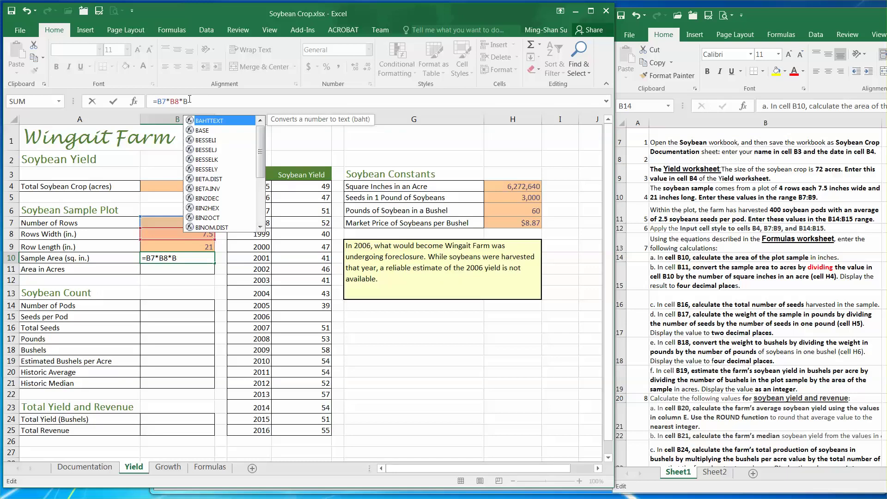
{"action": "type", "text": "9"}
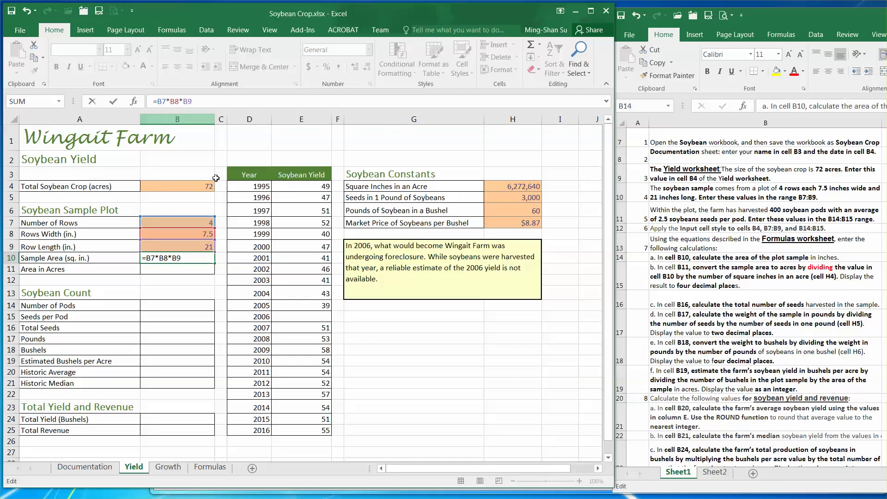
{"action": "left_click", "coordinate": [113, 101]}
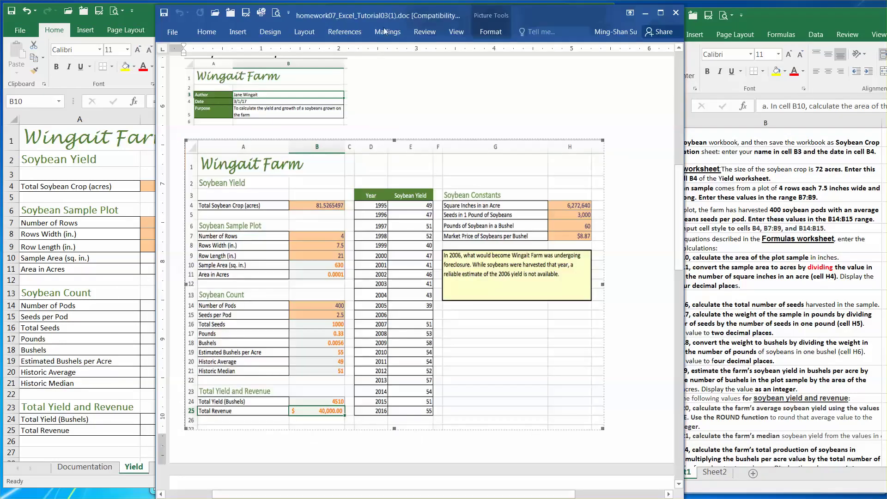
- Compare the Word reference picture with the worksheet's column B, then minimize the Word document
{"action": "left_click_drag", "start_coordinate": [379, 16], "coordinate": [464, 15]}
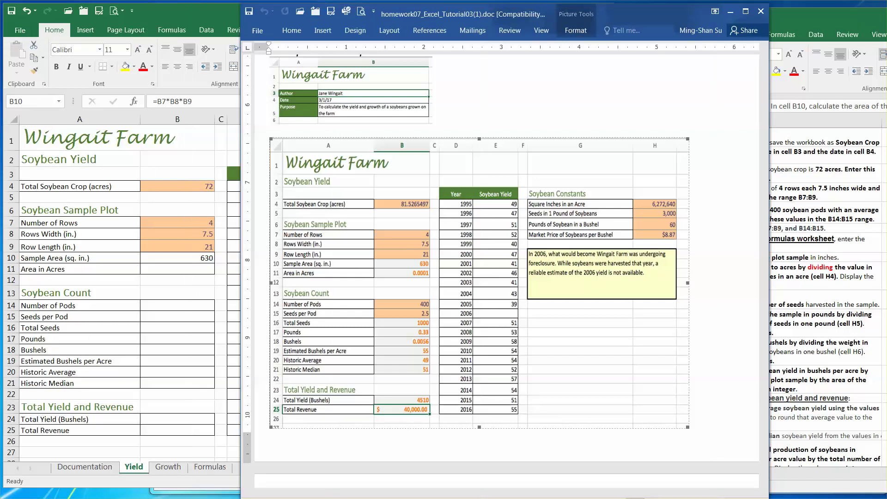
{"action": "left_click", "coordinate": [729, 11]}
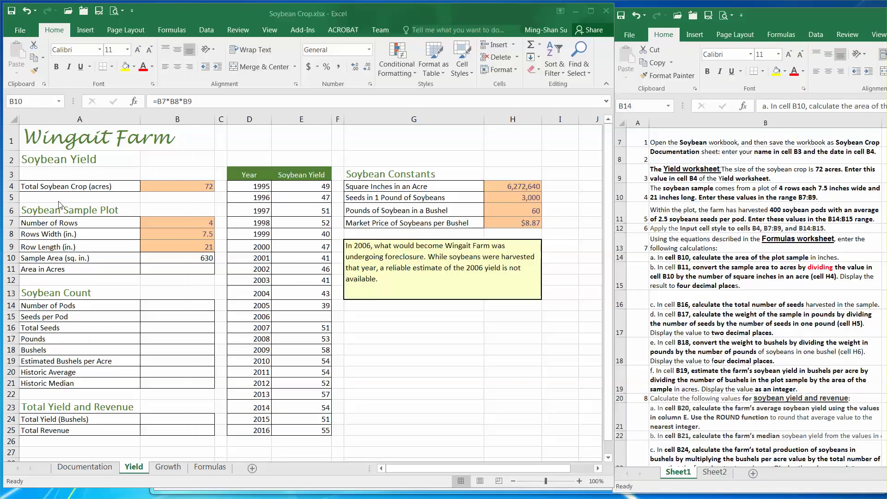
- Enter =B10/H4 in B11 to convert the sample area to acres, giving 0.000100436
{"action": "left_click", "coordinate": [176, 268]}
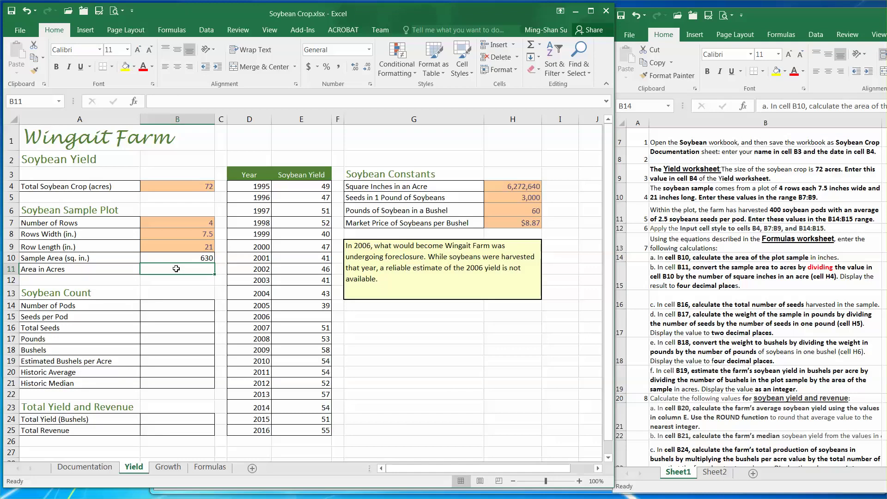
{"action": "left_click", "coordinate": [734, 240]}
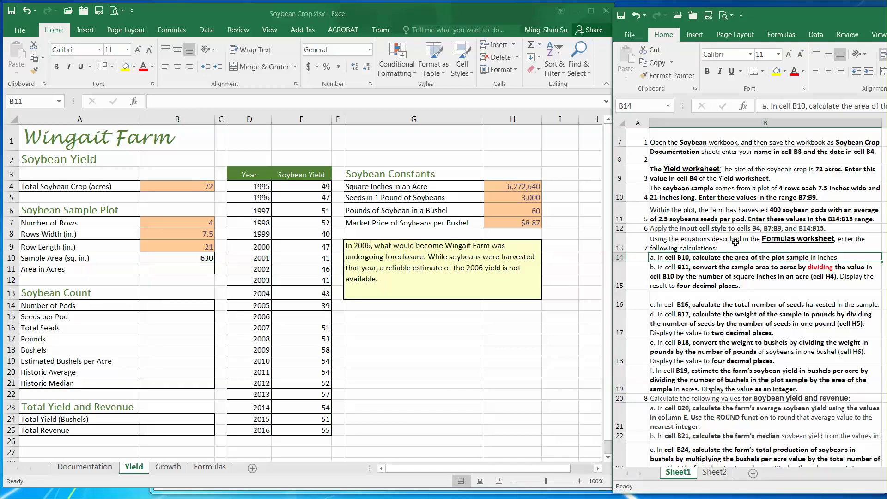
{"action": "left_click", "coordinate": [709, 281]}
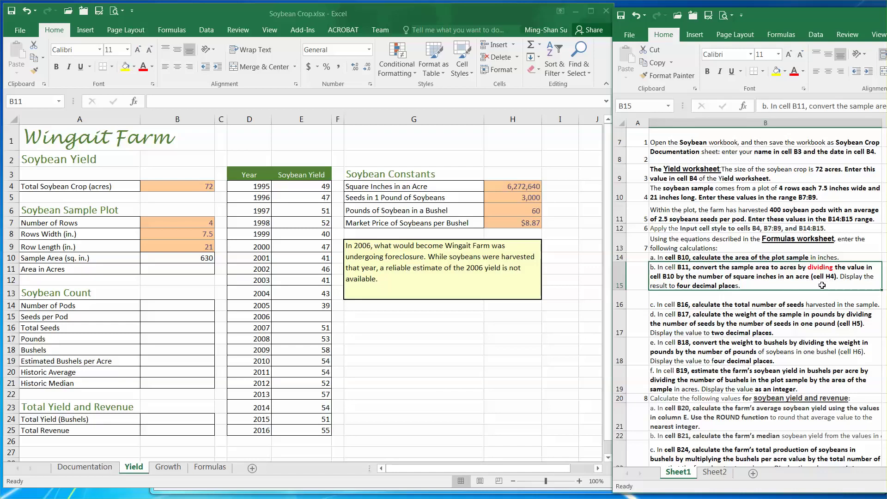
{"action": "left_click", "coordinate": [193, 271]}
{"action": "left_click", "coordinate": [176, 100]}
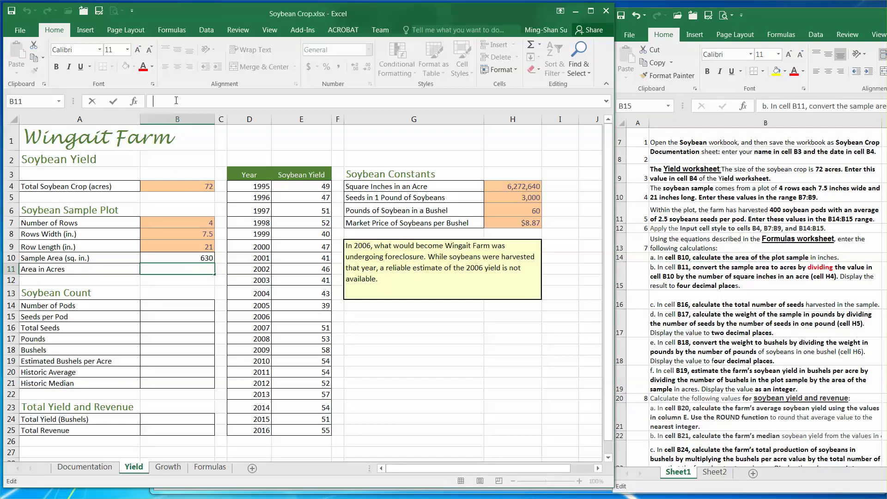
{"action": "type", "text": "="}
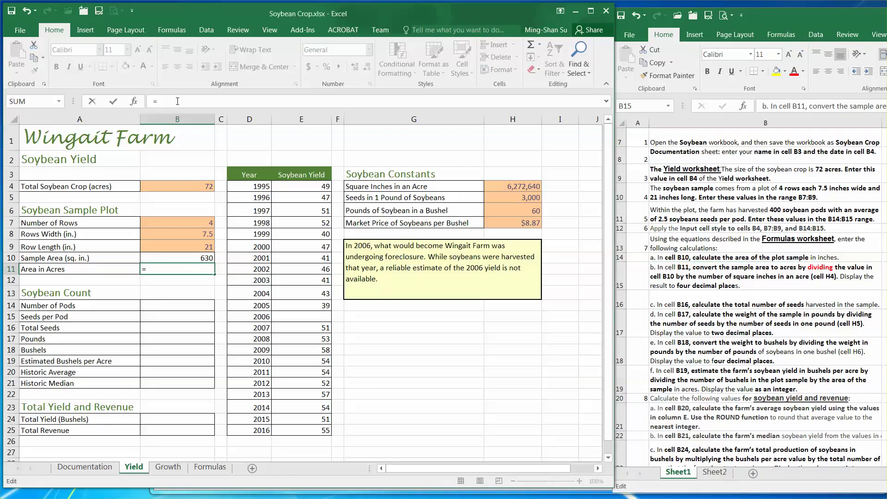
{"action": "type", "text": "B10/"}
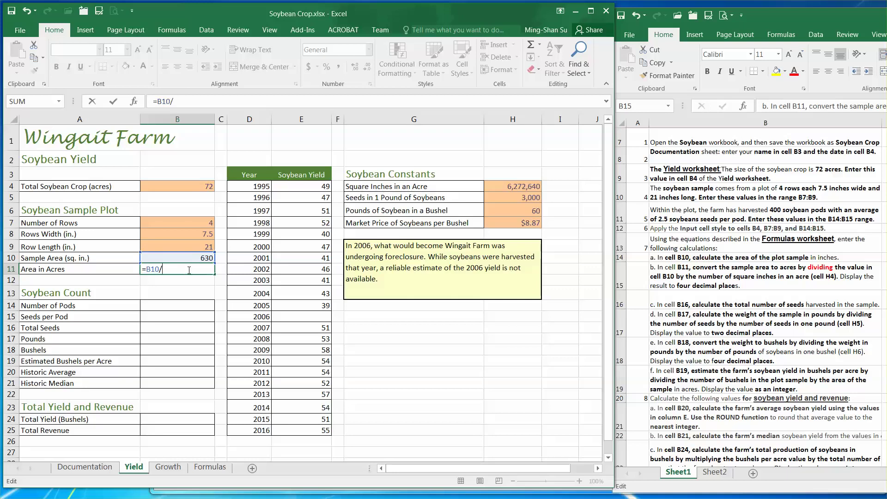
{"action": "type", "text": "H4"}
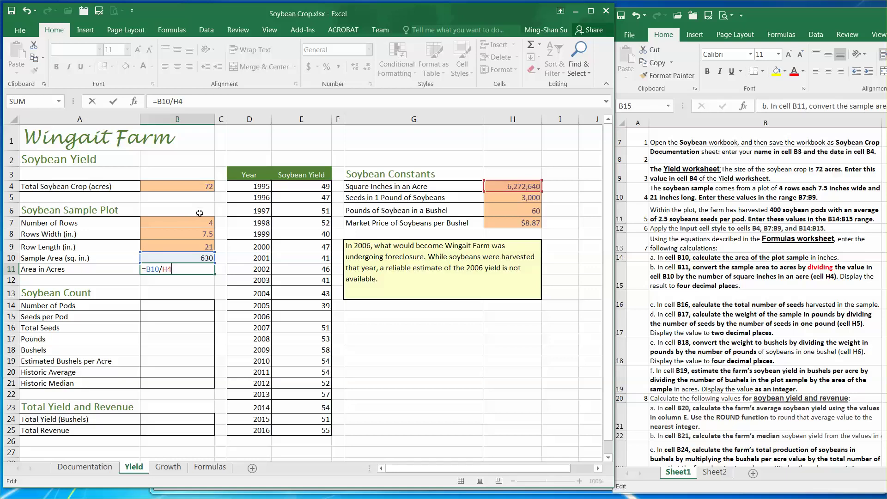
{"action": "key", "text": "Return"}
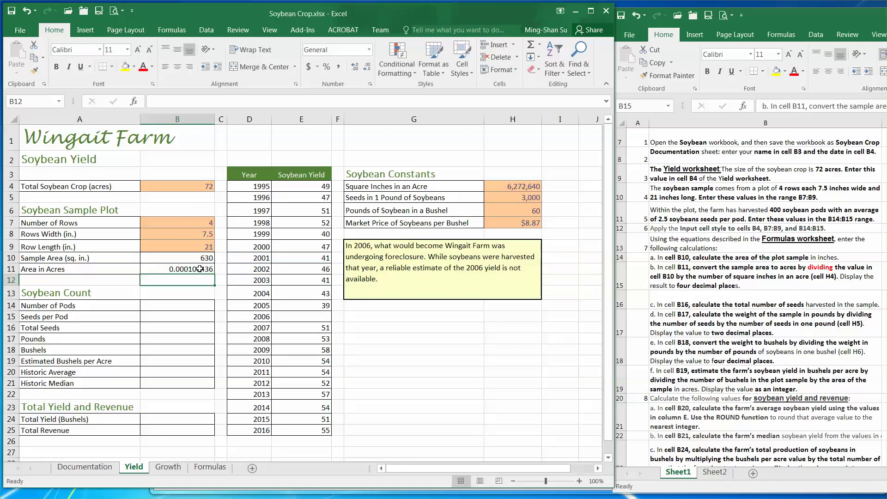
{"action": "left_click", "coordinate": [177, 270]}
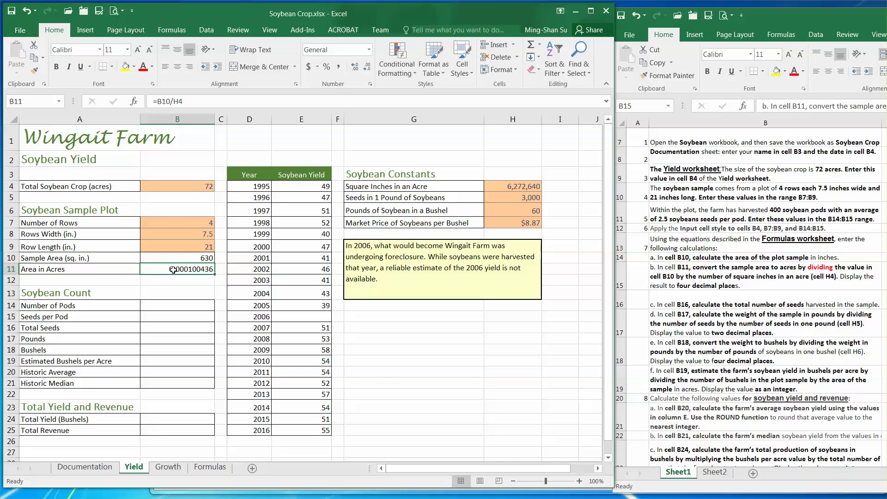
- Reduce B11's decimal places until it displays 0.0001 with four decimals
{"action": "left_click", "coordinate": [759, 281]}
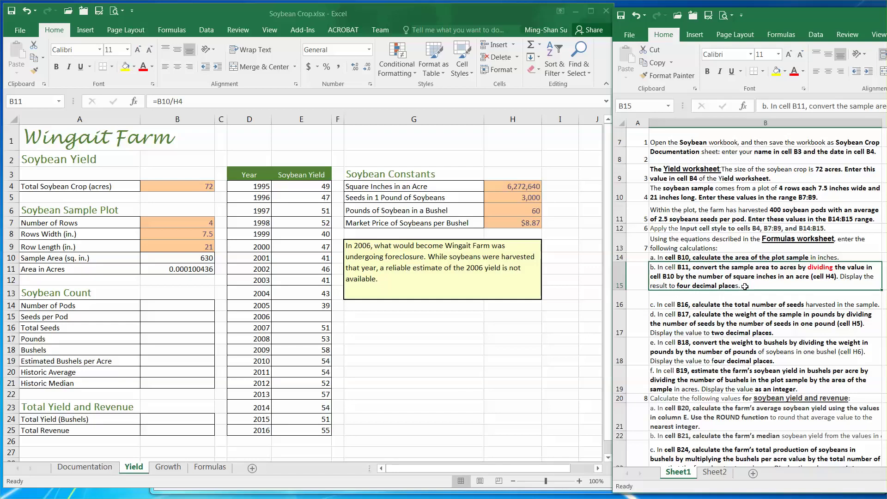
{"action": "left_click", "coordinate": [204, 271]}
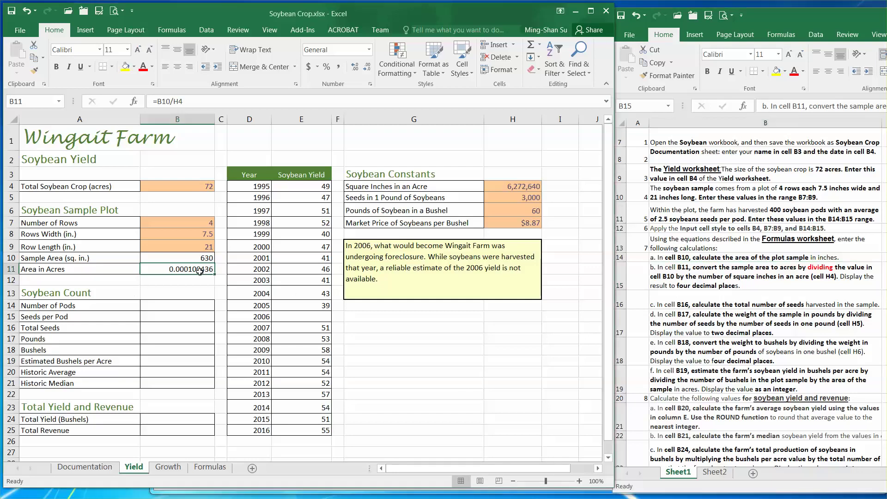
{"action": "left_click", "coordinate": [367, 68]}
{"action": "left_click", "coordinate": [367, 68]}
{"action": "left_click", "coordinate": [367, 68]}
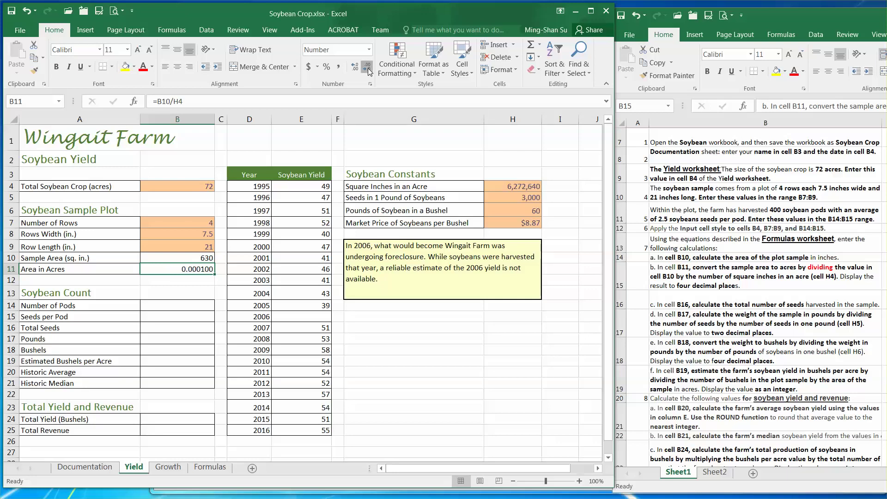
{"action": "left_click", "coordinate": [367, 69]}
{"action": "left_click", "coordinate": [368, 69]}
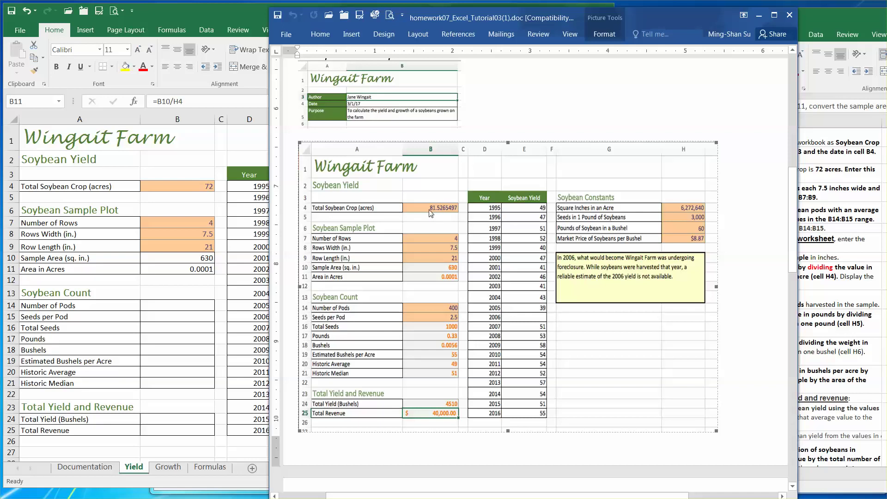
- Compare the total crop acres in B4 against the Word reference document
{"action": "key", "text": "alt+Tab"}
{"action": "left_click", "coordinate": [199, 187]}
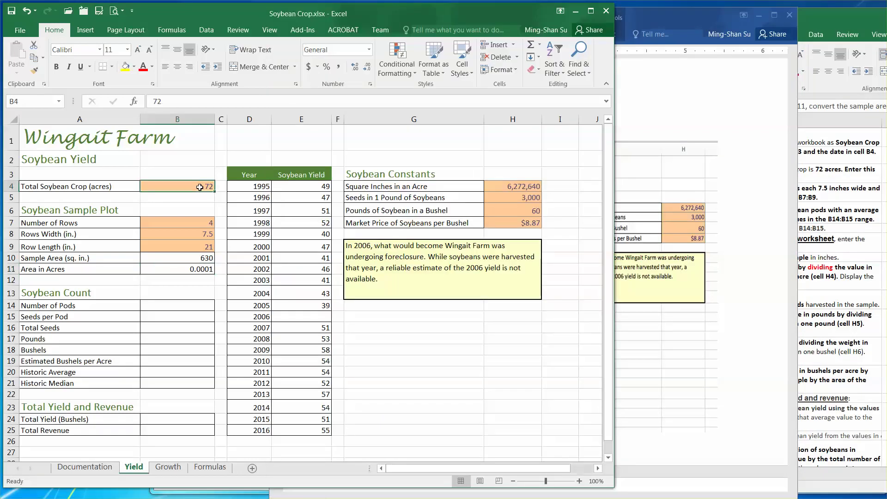
{"action": "left_click", "coordinate": [669, 16]}
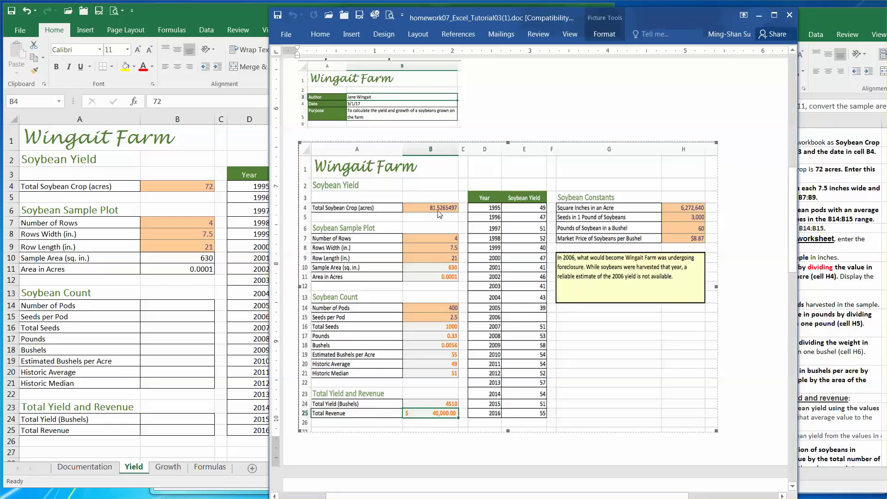
{"action": "left_click", "coordinate": [207, 193]}
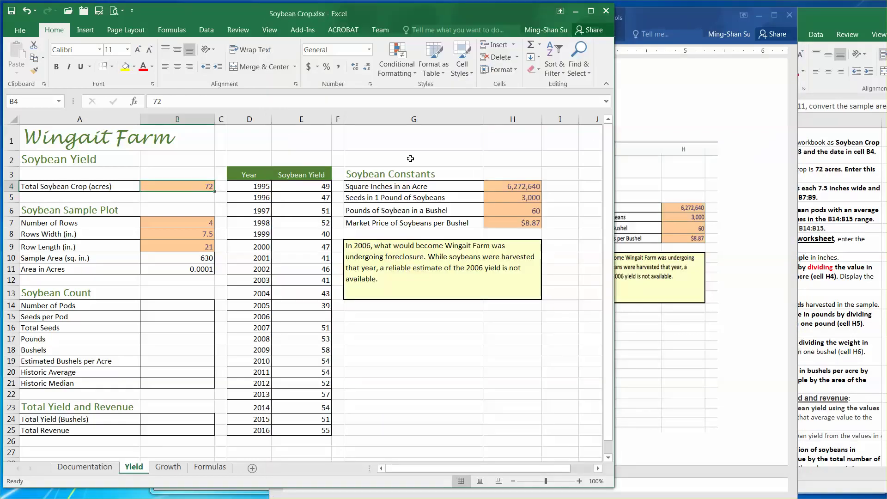
{"action": "left_click", "coordinate": [656, 18]}
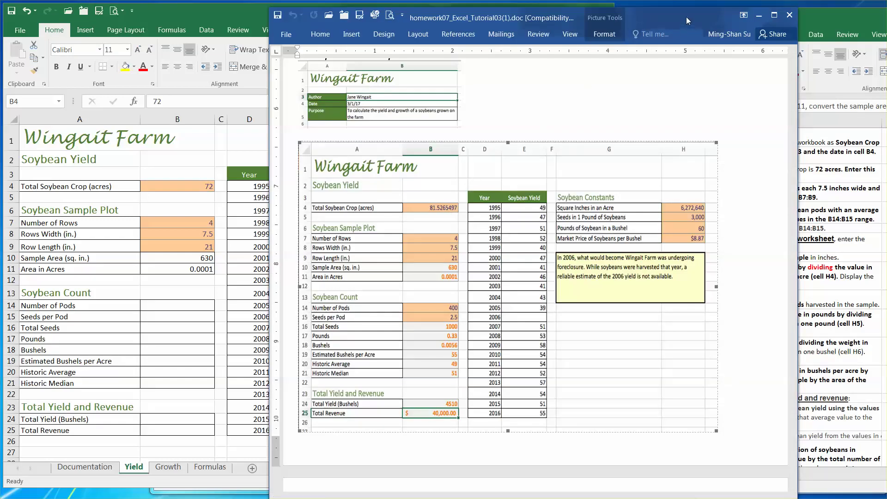
- Check the acres result in B11, then view the Formulas sheet of functions and constants
{"action": "key", "text": "alt+Tab"}
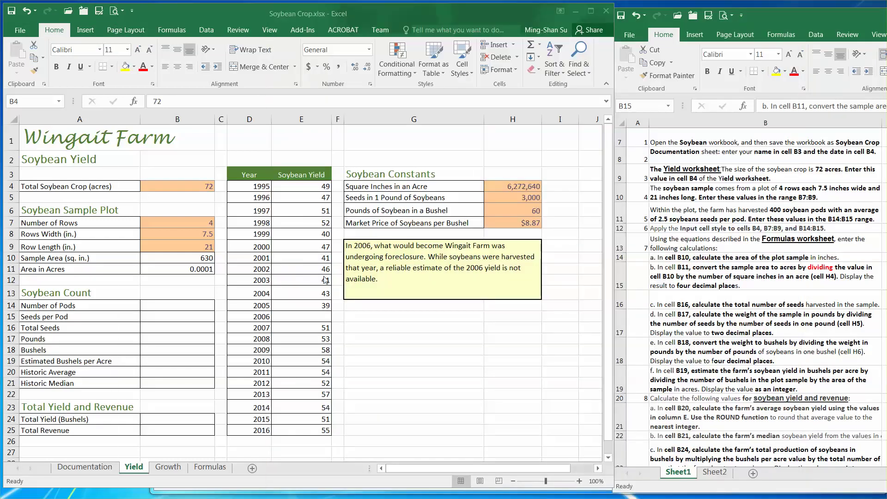
{"action": "left_click", "coordinate": [185, 268]}
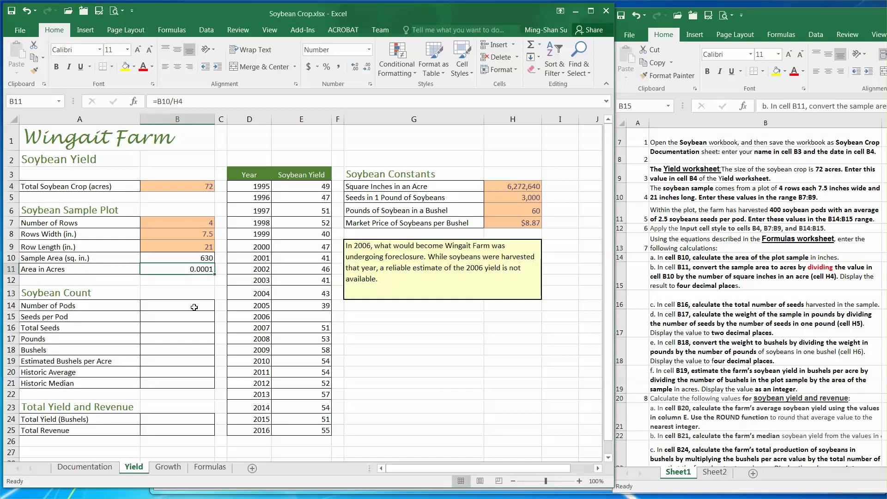
{"action": "left_click", "coordinate": [210, 467]}
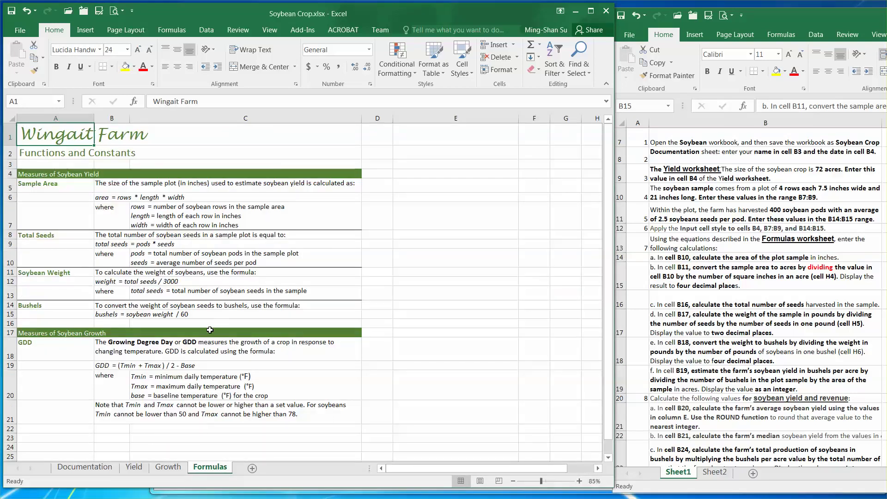